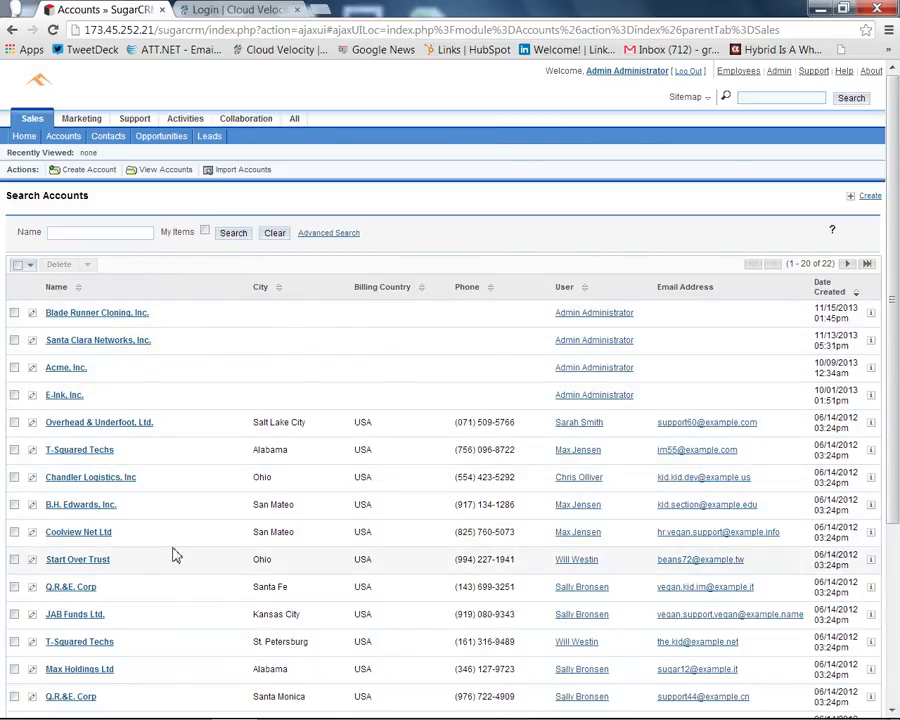
# - Switch from the SugarCRM Accounts list to the CloudVelox login tab
pyautogui.click(263, 9)
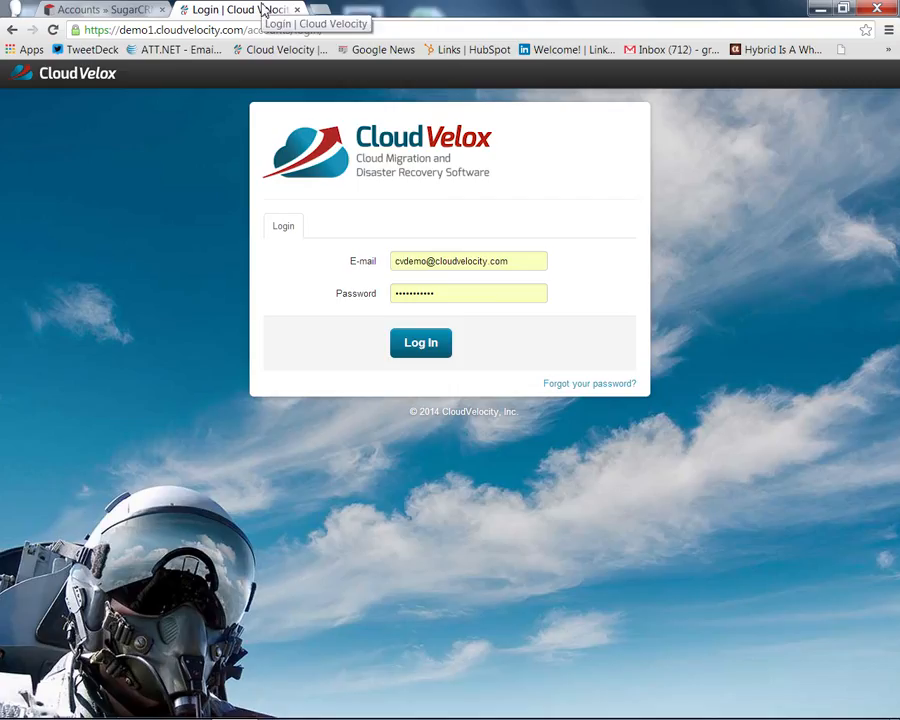
# - Log in to CloudVelox and go to the Cloning page
pyautogui.click(442, 346)
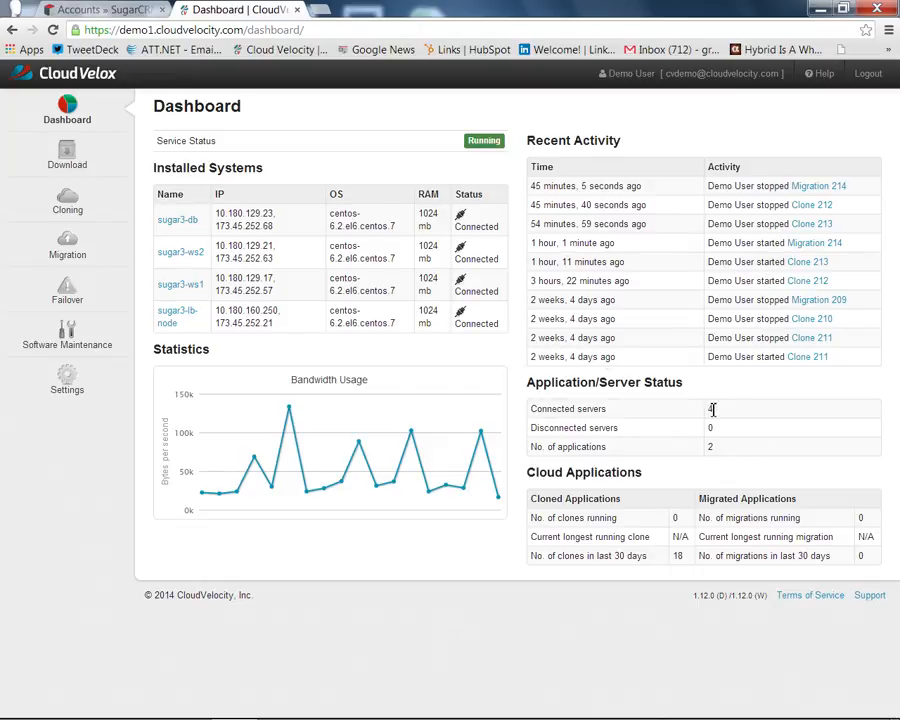
pyautogui.click(68, 208)
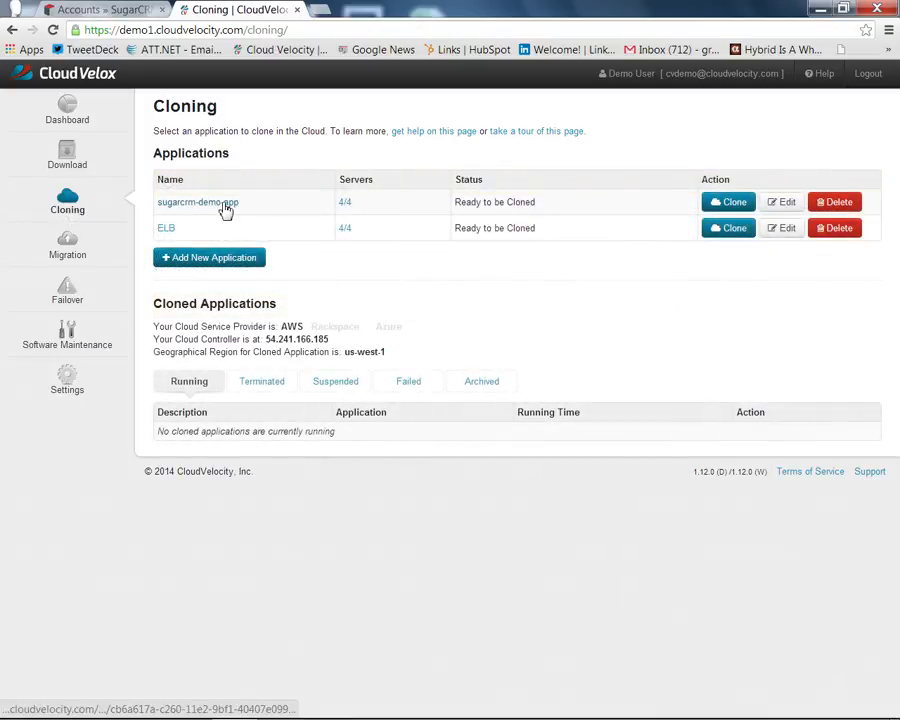
# - Open sugarcrm-demo-app and check the RAM and IPs of its four sugar3 servers
pyautogui.click(226, 205)
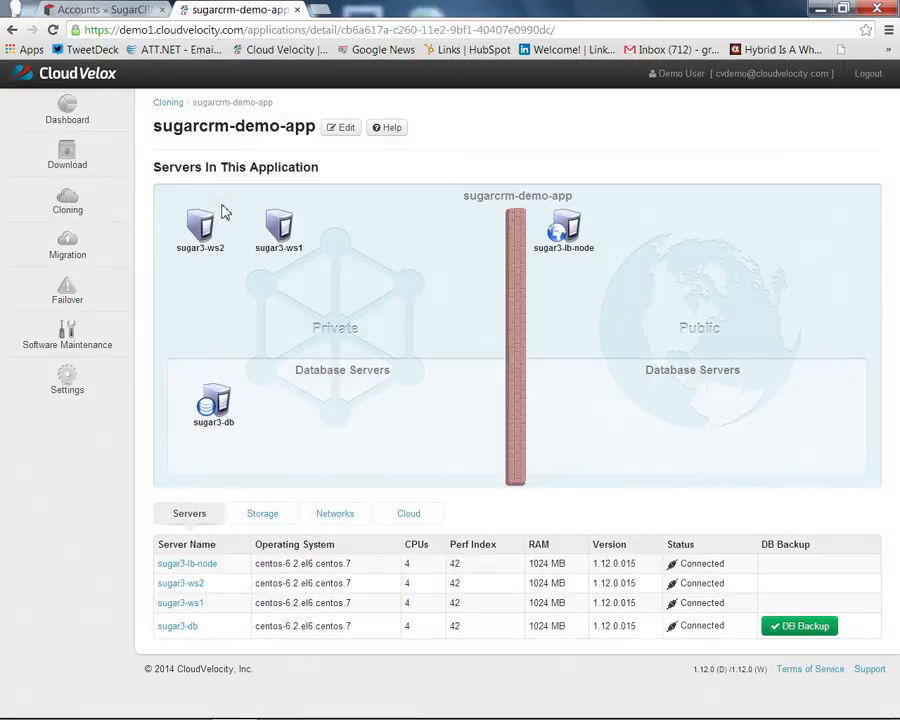
pyautogui.moveTo(541, 232)
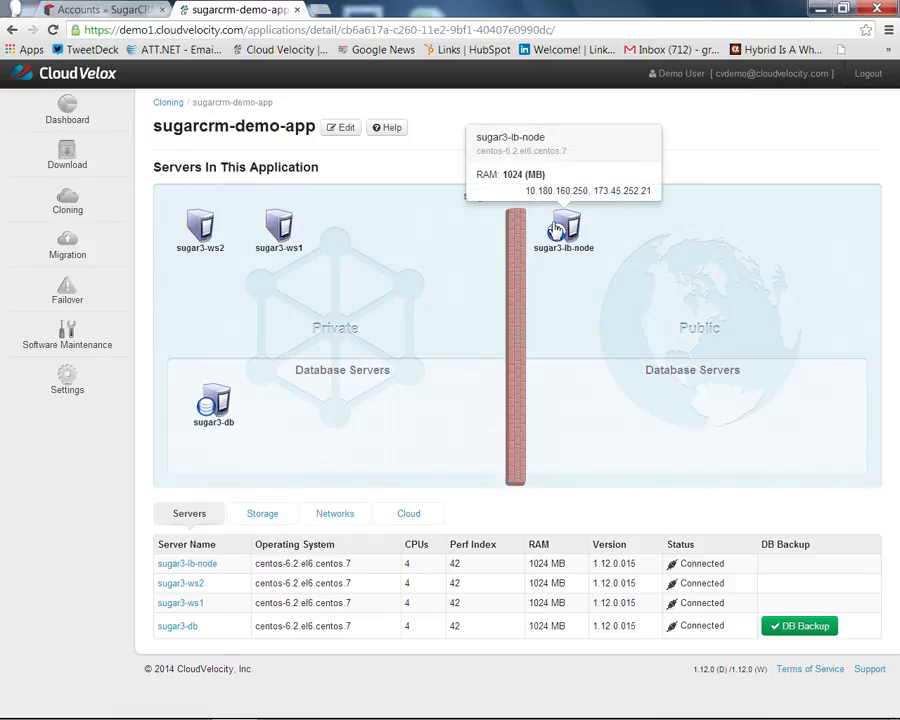
pyautogui.moveTo(290, 237)
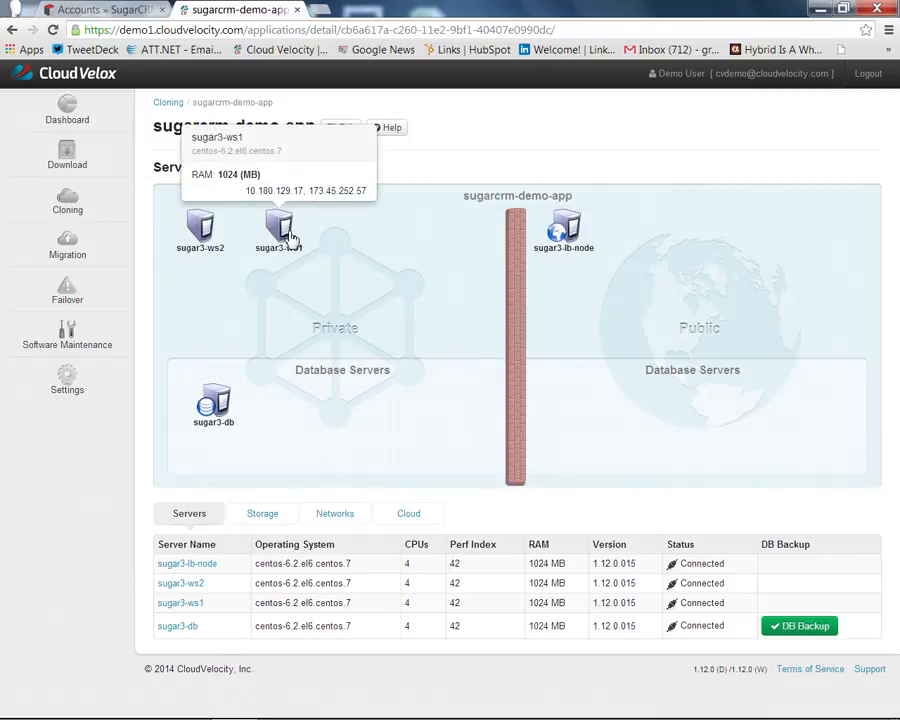
pyautogui.moveTo(209, 236)
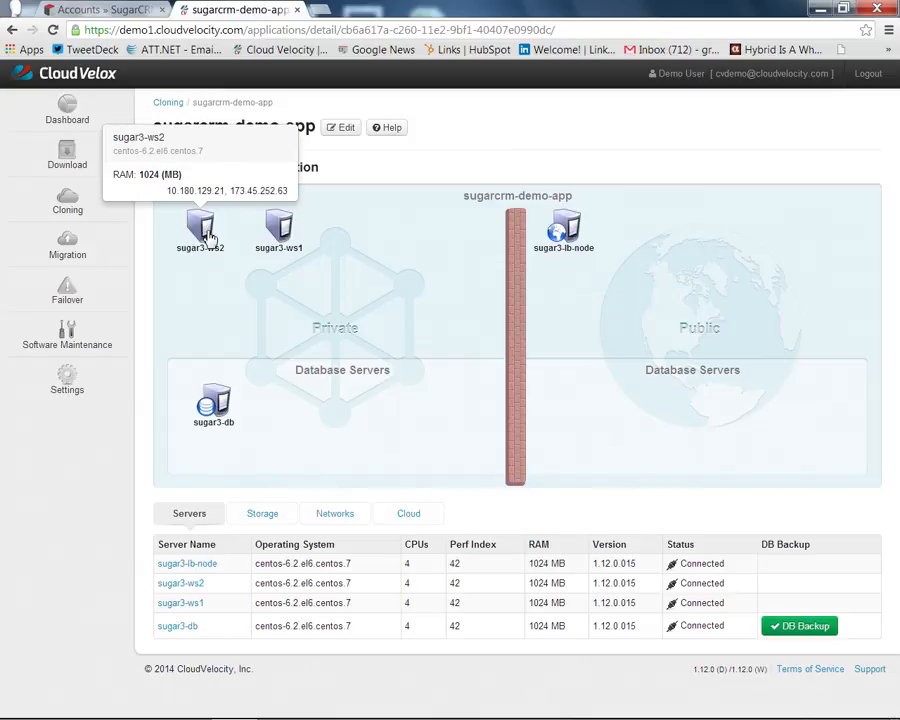
pyautogui.moveTo(219, 407)
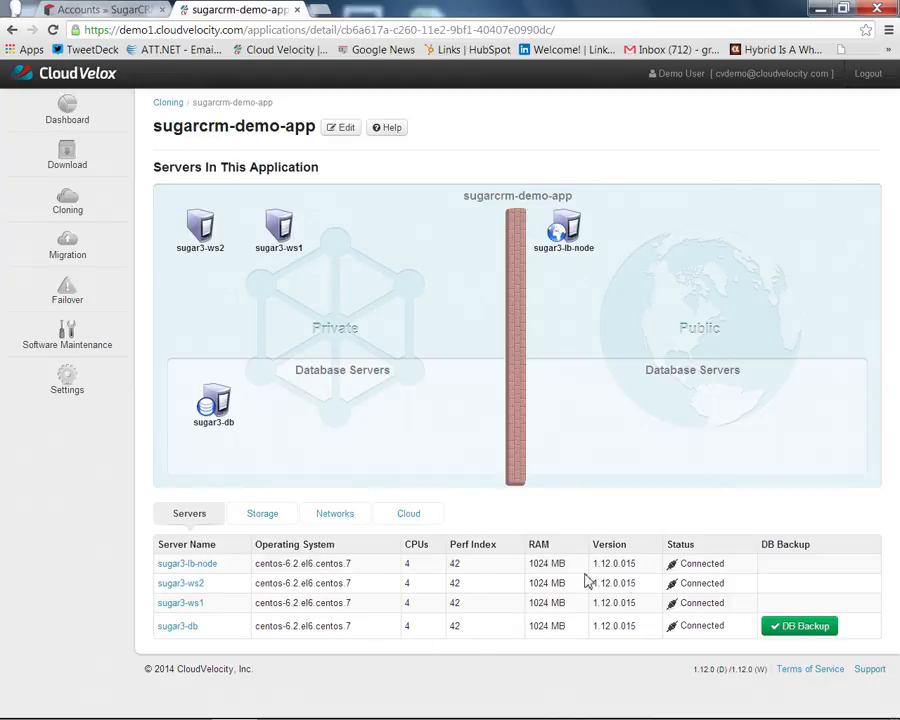
pyautogui.click(279, 520)
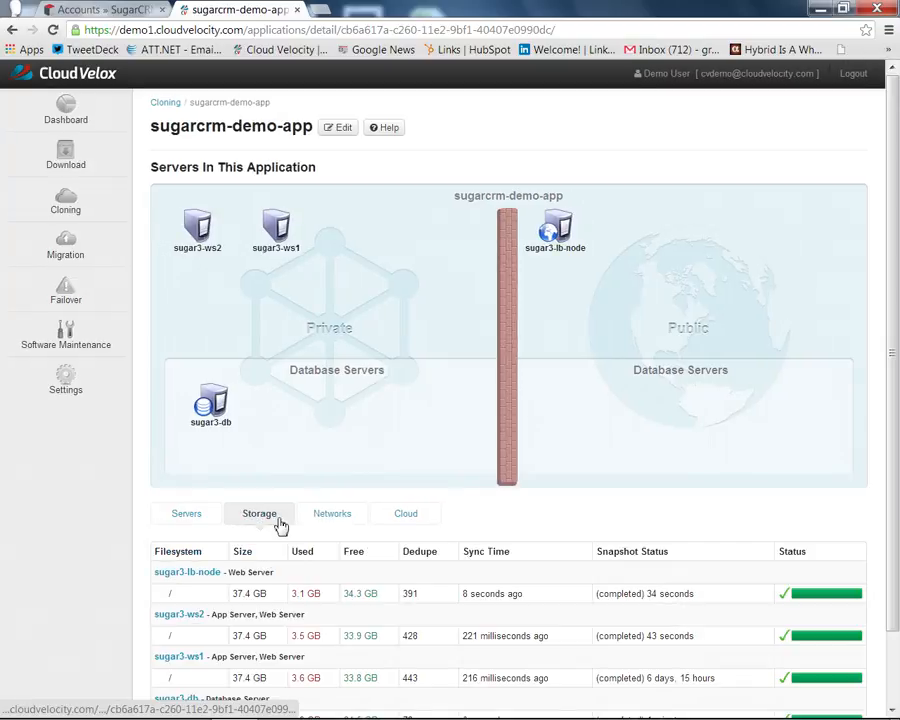
pyautogui.click(340, 522)
pyautogui.scroll(-3, 357, 618)
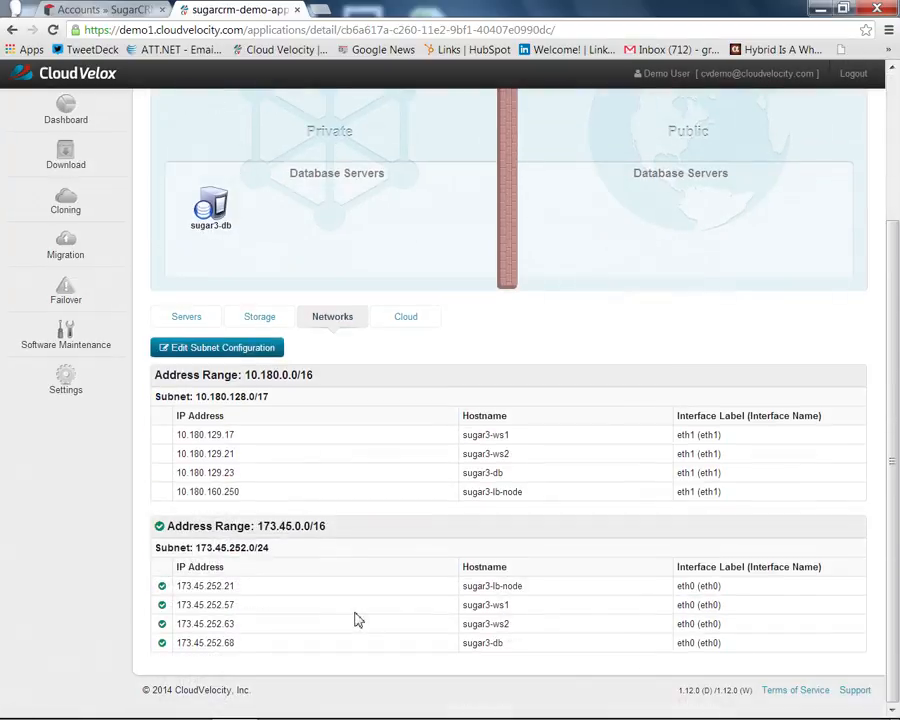
pyautogui.click(408, 318)
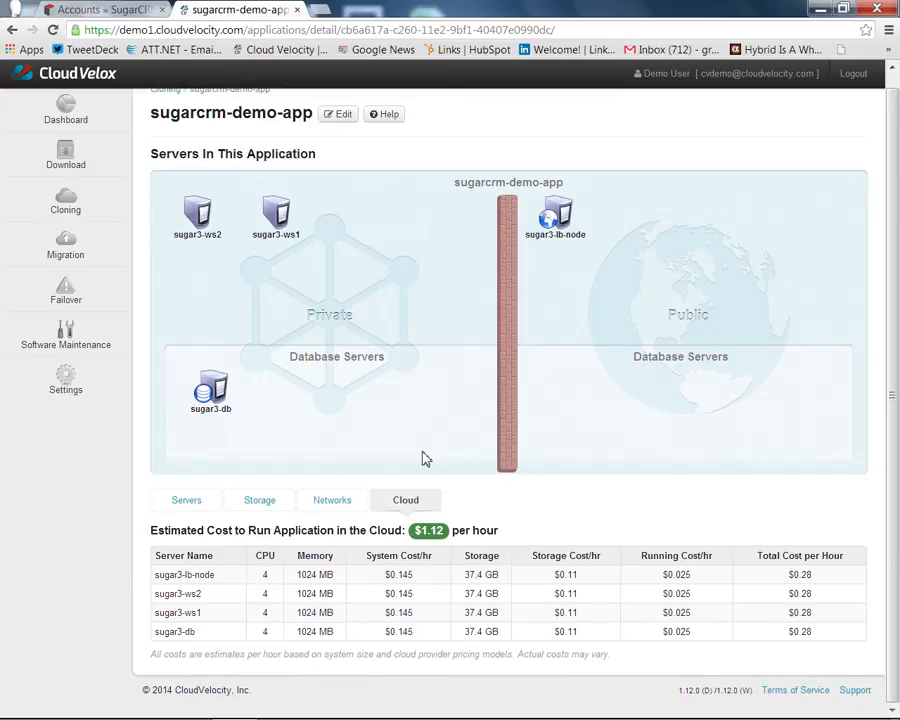
pyautogui.click(187, 500)
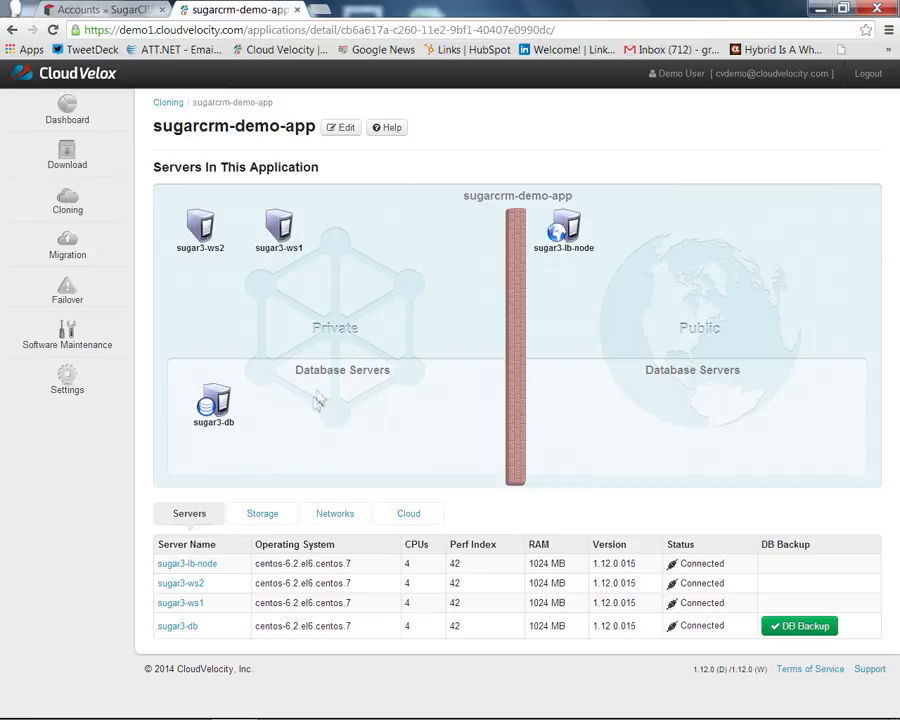
# - Inspect the sugar3-db server's performance charts, then return to the Cloning page
pyautogui.click(220, 416)
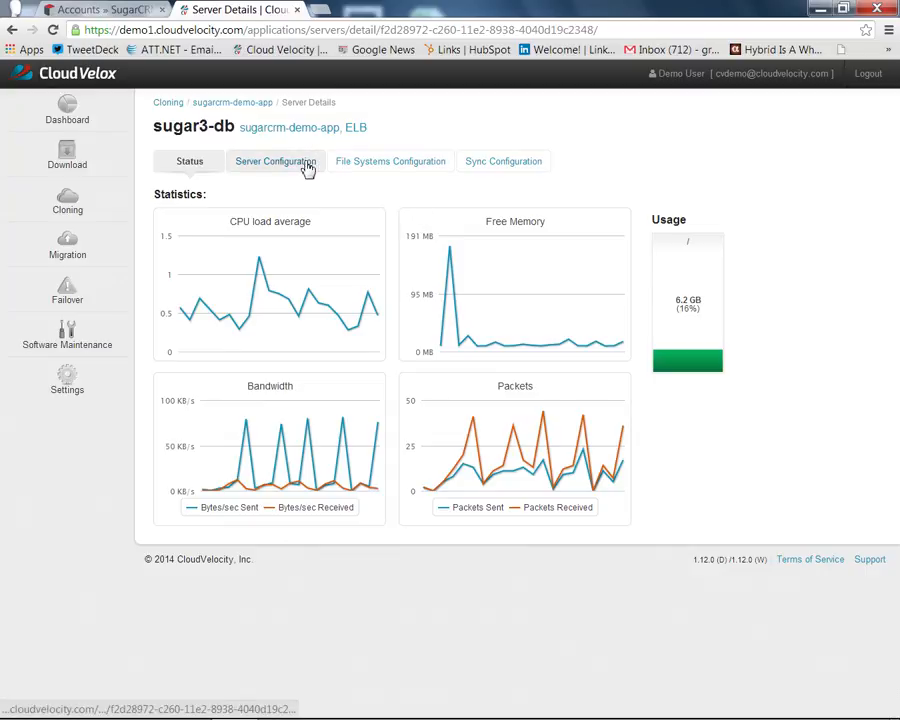
pyautogui.moveTo(466, 324)
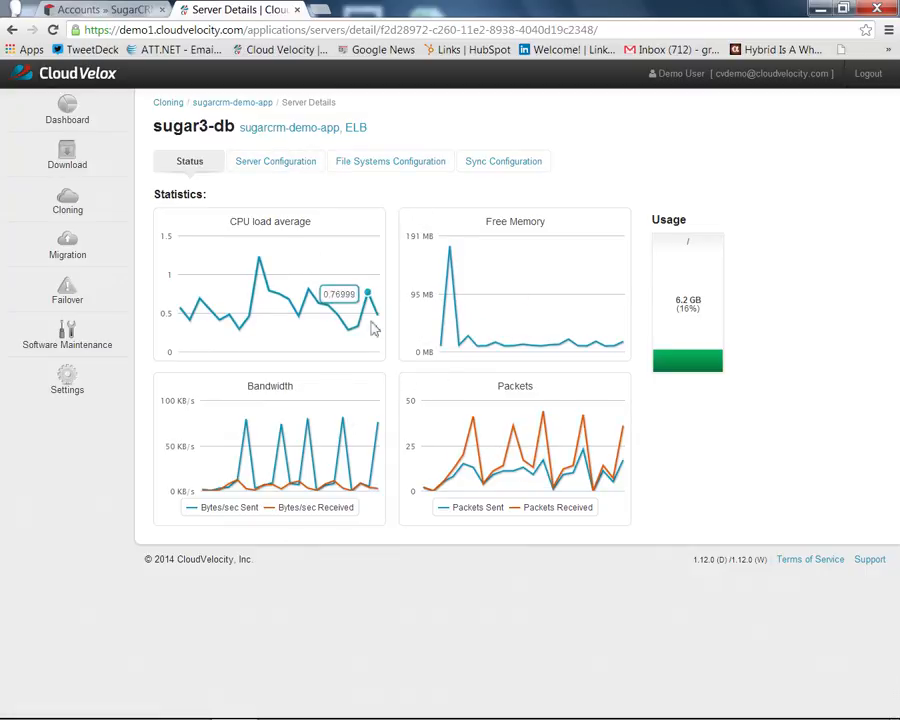
pyautogui.moveTo(347, 293)
pyautogui.moveTo(507, 273)
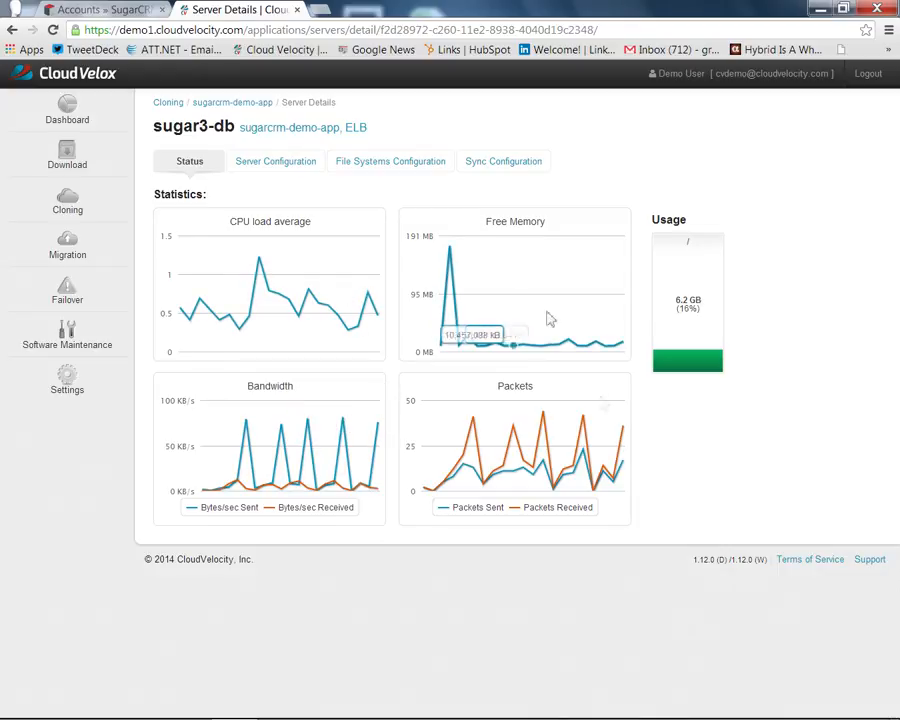
pyautogui.click(80, 201)
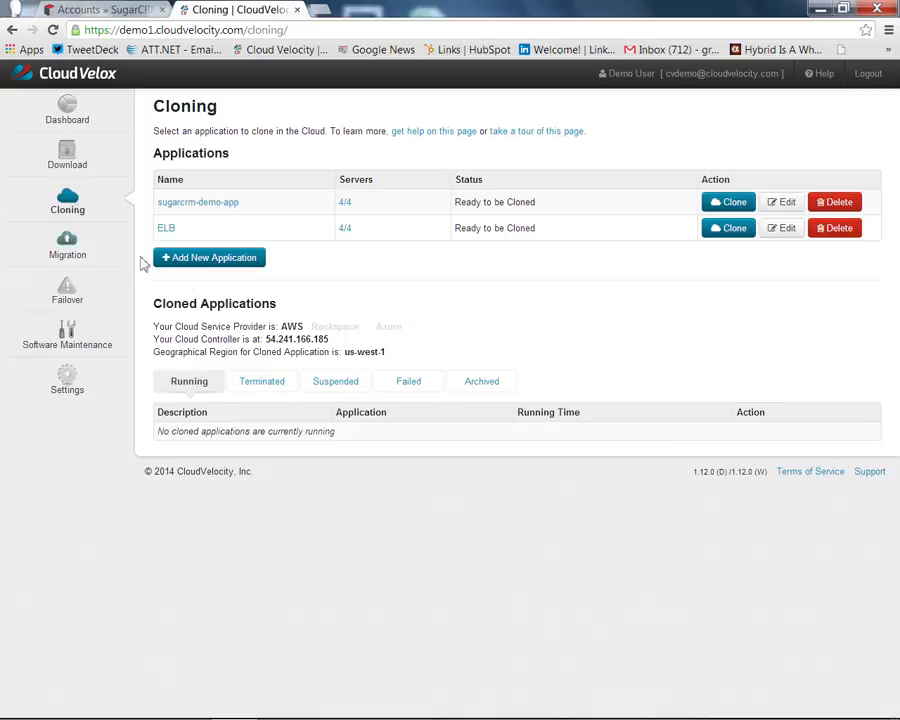
# - Start a new application from the Cloning page to configure its servers
pyautogui.click(207, 265)
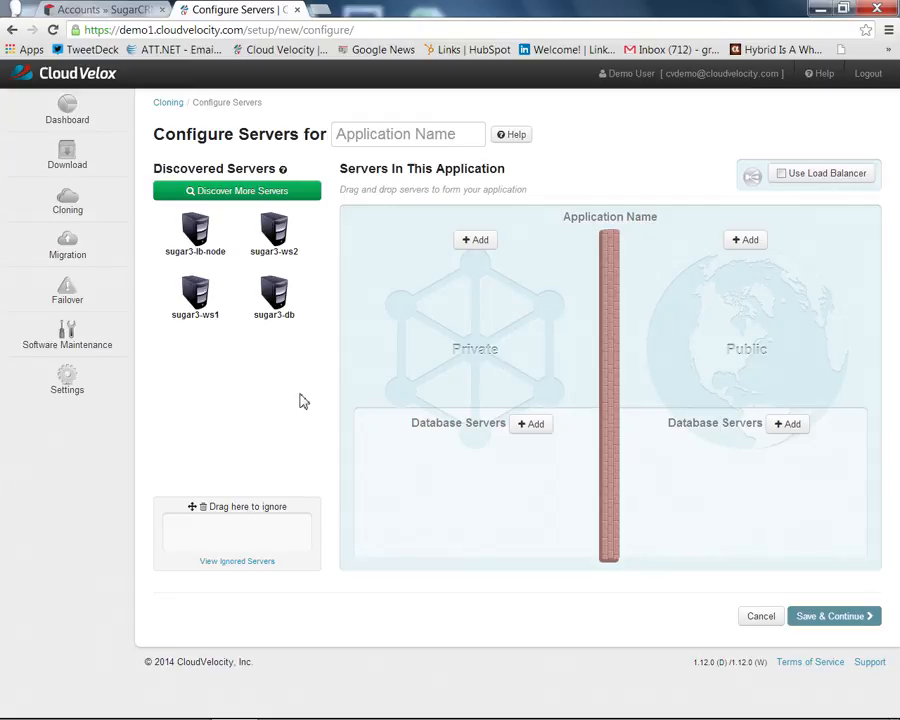
# - Place sugar3-lb-node in the public zone, sugar3-ws1 and sugar3-ws2 private, sugar3-db as database
pyautogui.moveTo(201, 235); pyautogui.dragTo(672, 283)
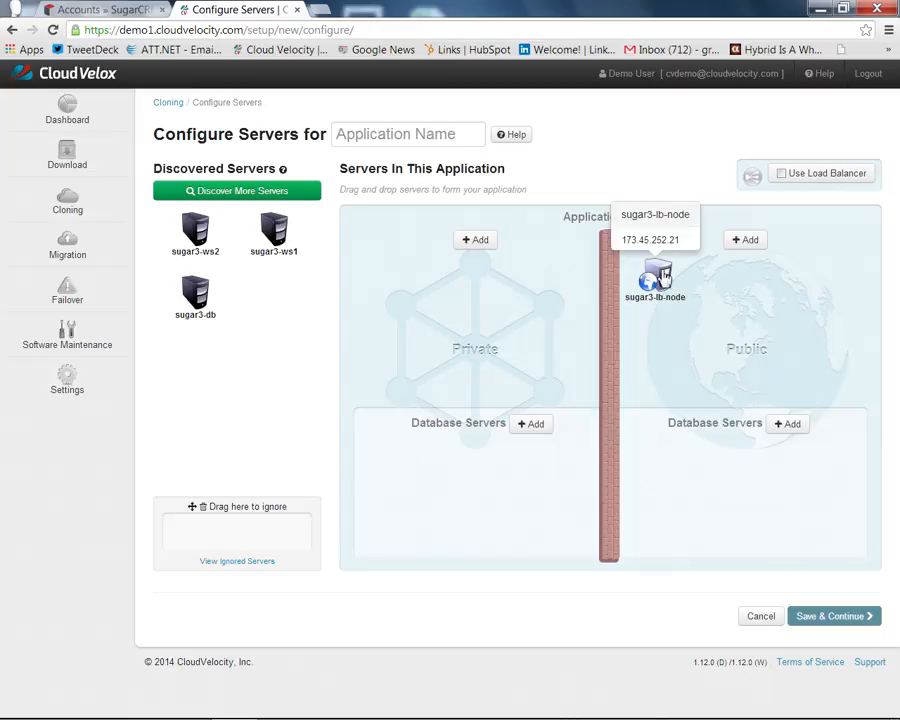
pyautogui.moveTo(276, 233); pyautogui.dragTo(397, 290)
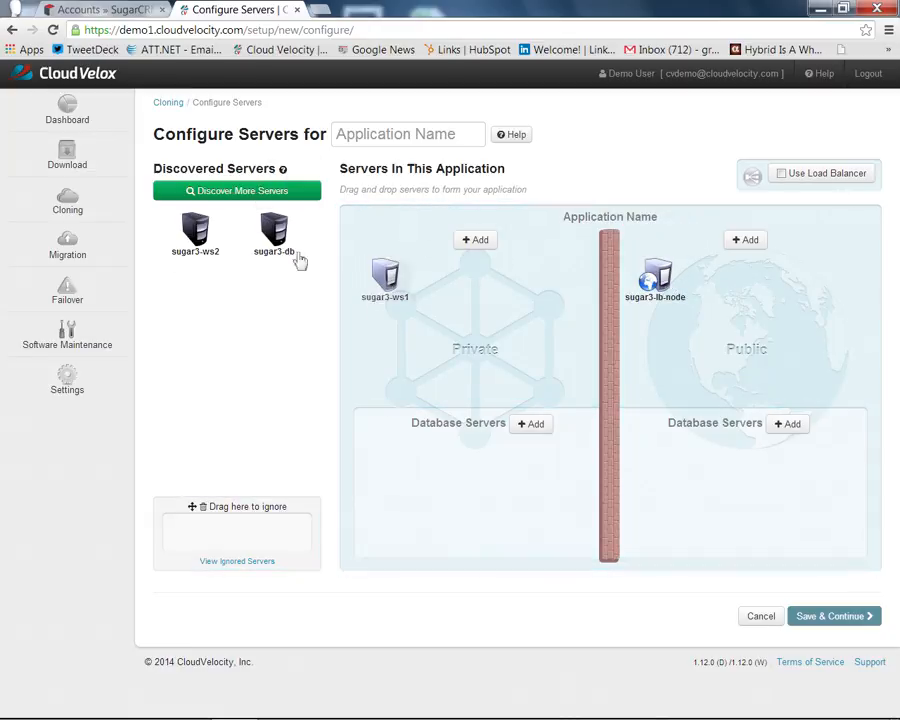
pyautogui.moveTo(195, 228); pyautogui.dragTo(500, 280)
pyautogui.moveTo(195, 230); pyautogui.dragTo(398, 464)
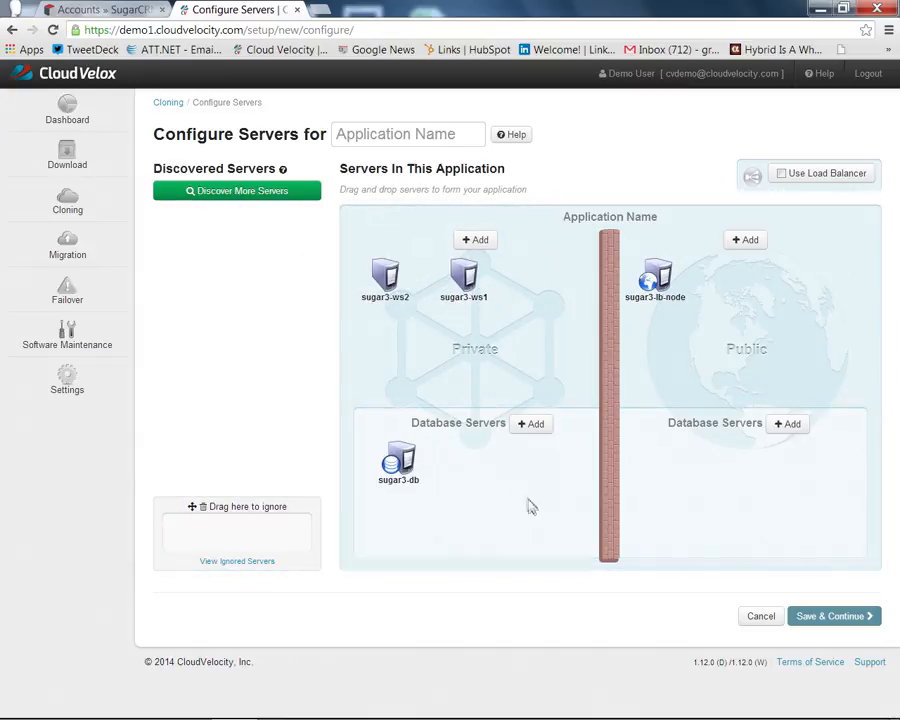
# - Name the application 'My New App' and save the server layout
pyautogui.click(470, 137)
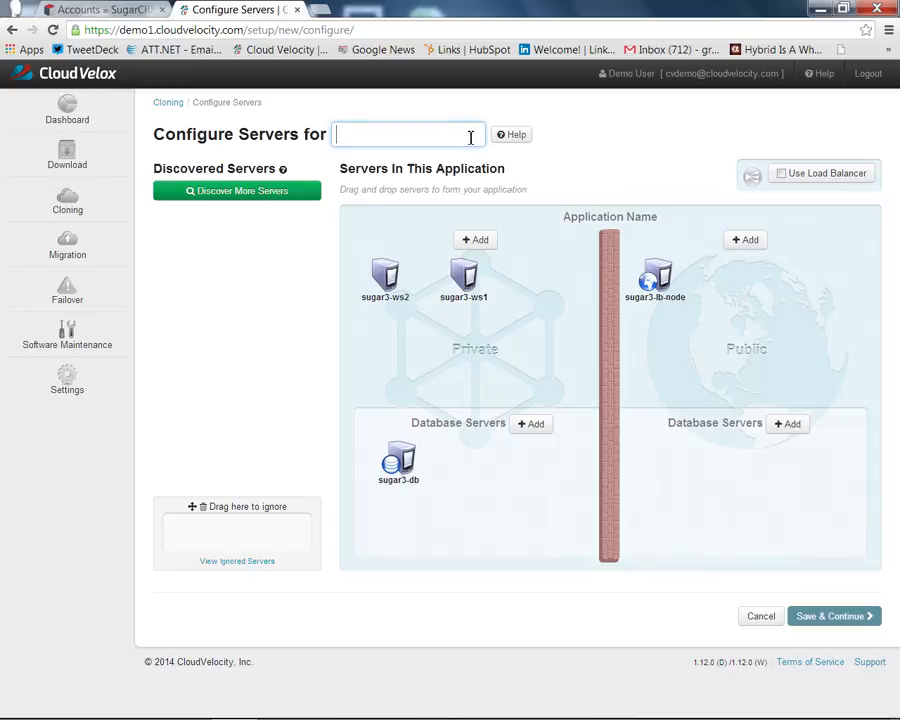
pyautogui.write('Myt N')
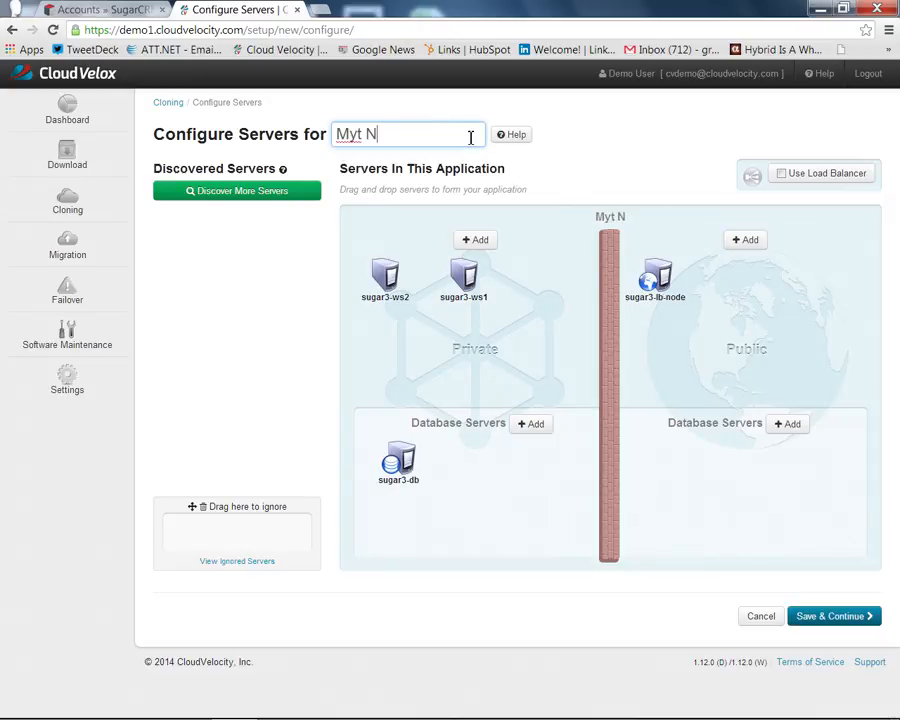
pyautogui.press('BackSpace')
pyautogui.press('BackSpace')
pyautogui.press('BackSpace')
pyautogui.write('New App')
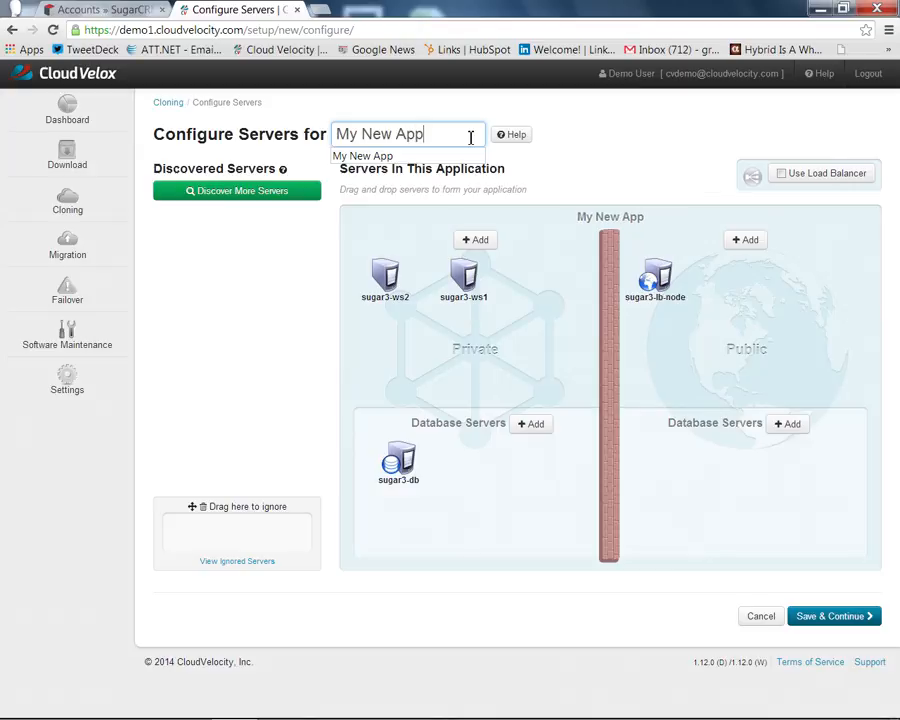
pyautogui.click(813, 618)
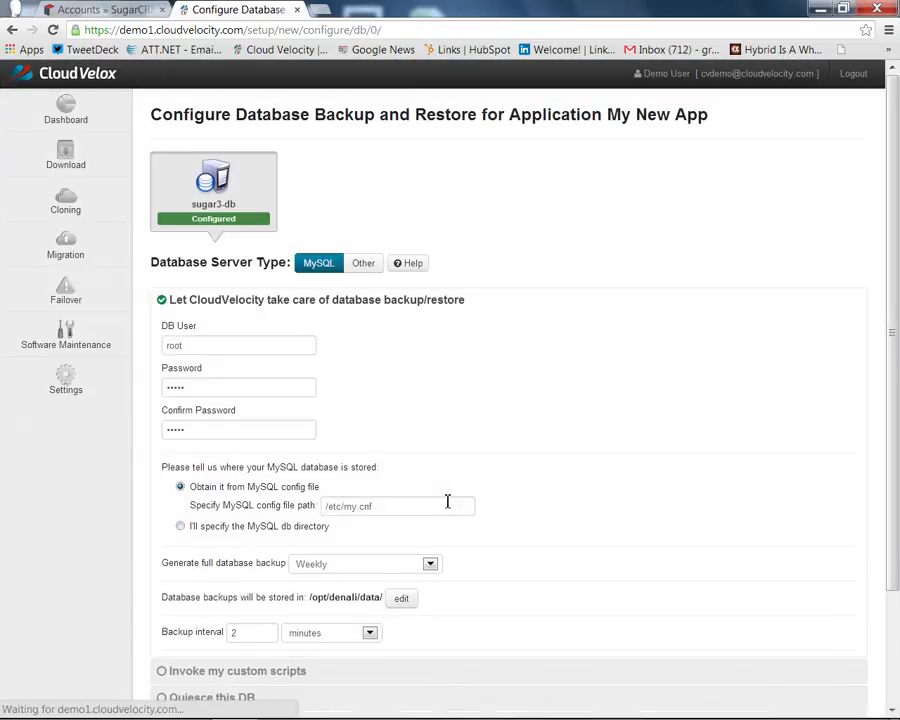
# - Keep 'Let CloudVelocity take care of database backup/restore' for sugar3-db and continue
pyautogui.scroll(-1, 512, 380)
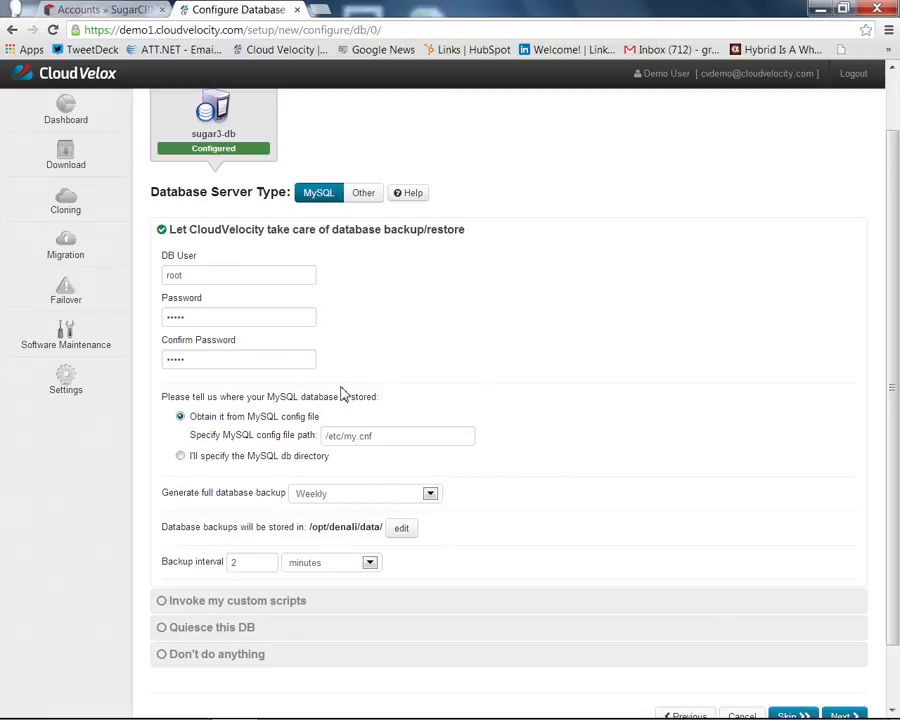
pyautogui.scroll(-1, 343, 394)
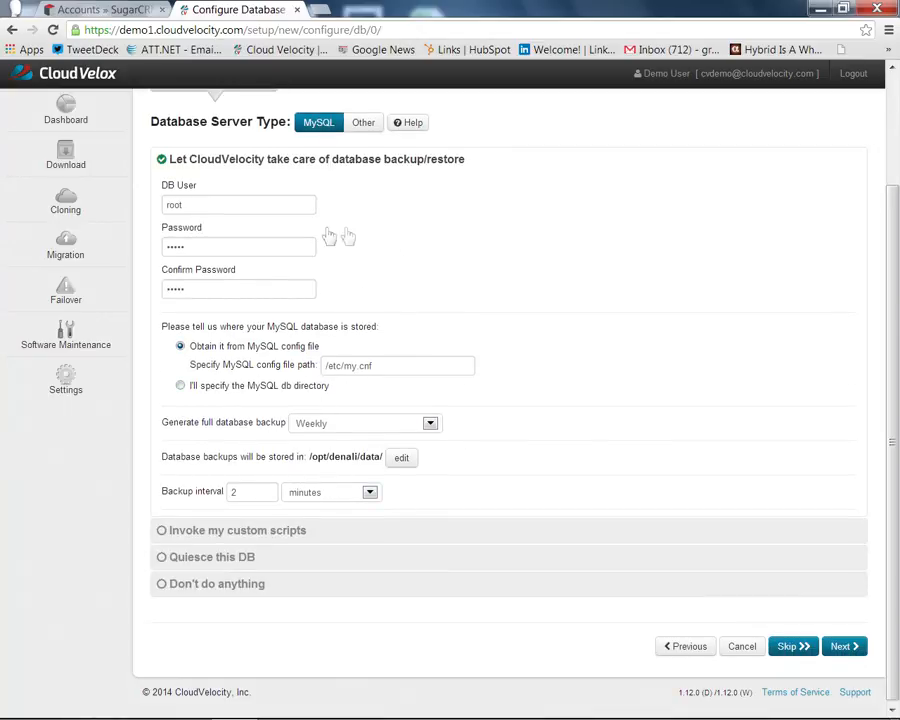
pyautogui.click(266, 529)
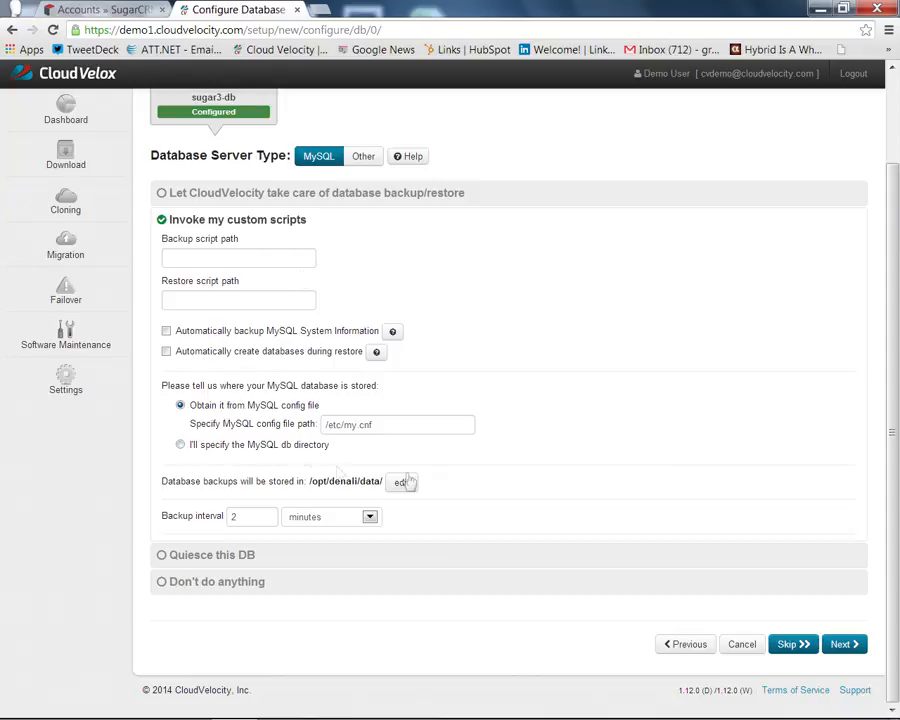
pyautogui.click(243, 556)
pyautogui.click(236, 578)
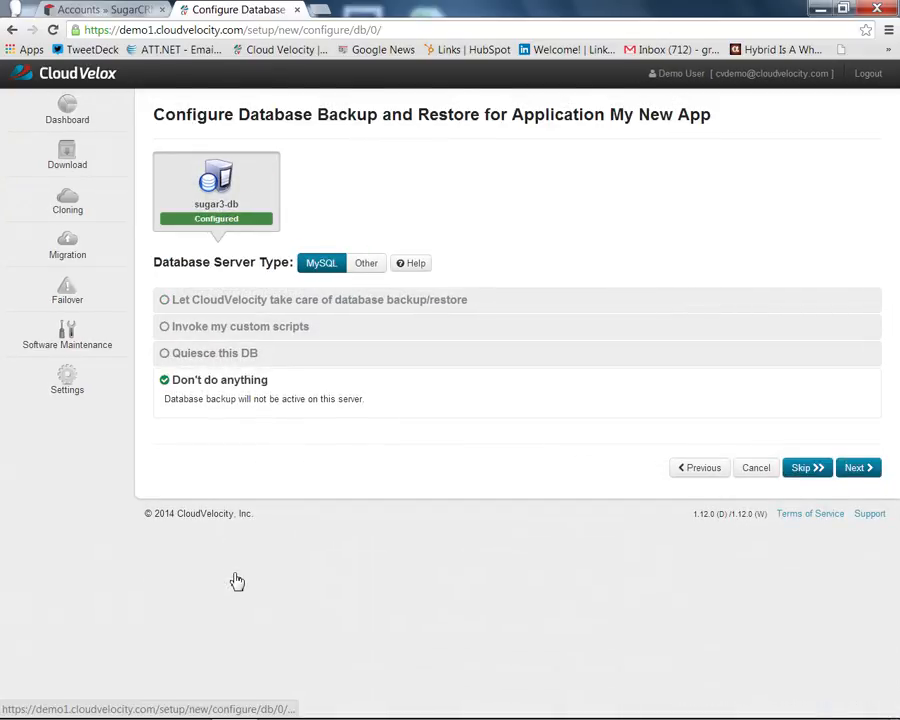
pyautogui.click(378, 300)
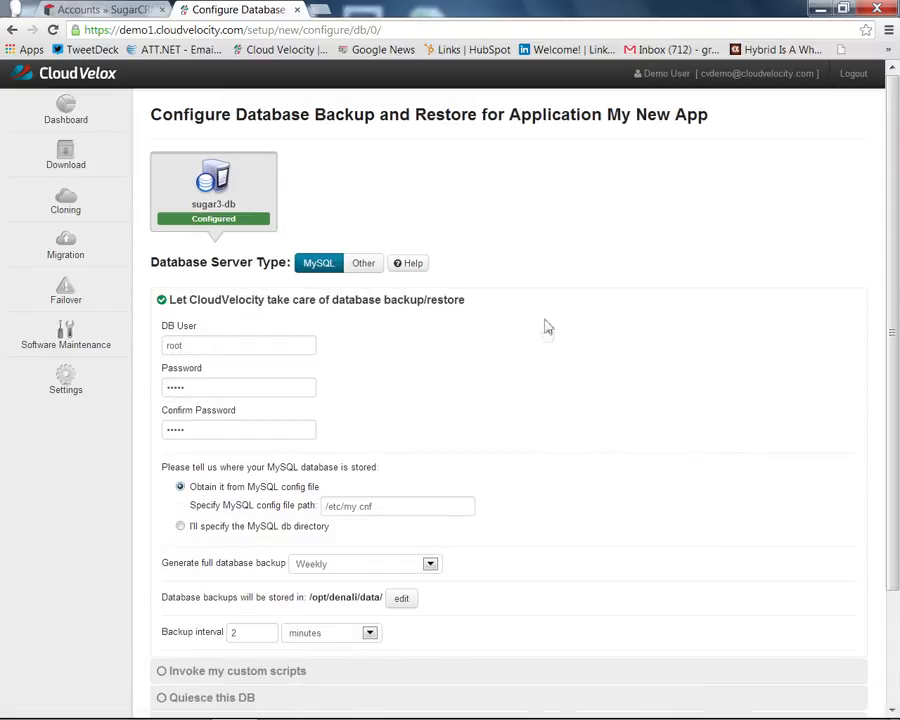
pyautogui.scroll(-1, 546, 330)
pyautogui.scroll(-1, 520, 299)
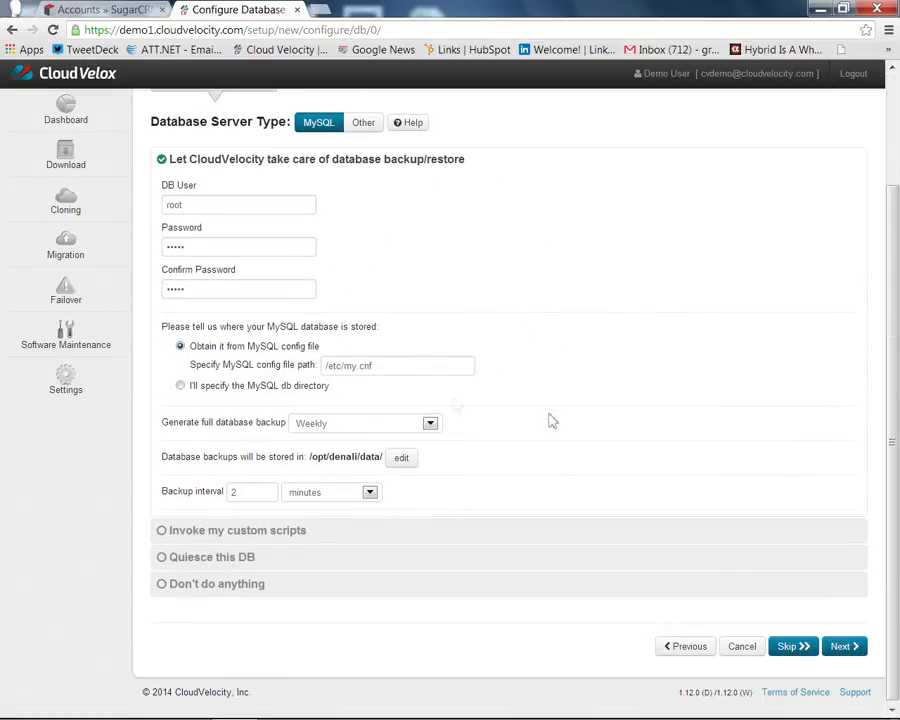
pyautogui.click(846, 649)
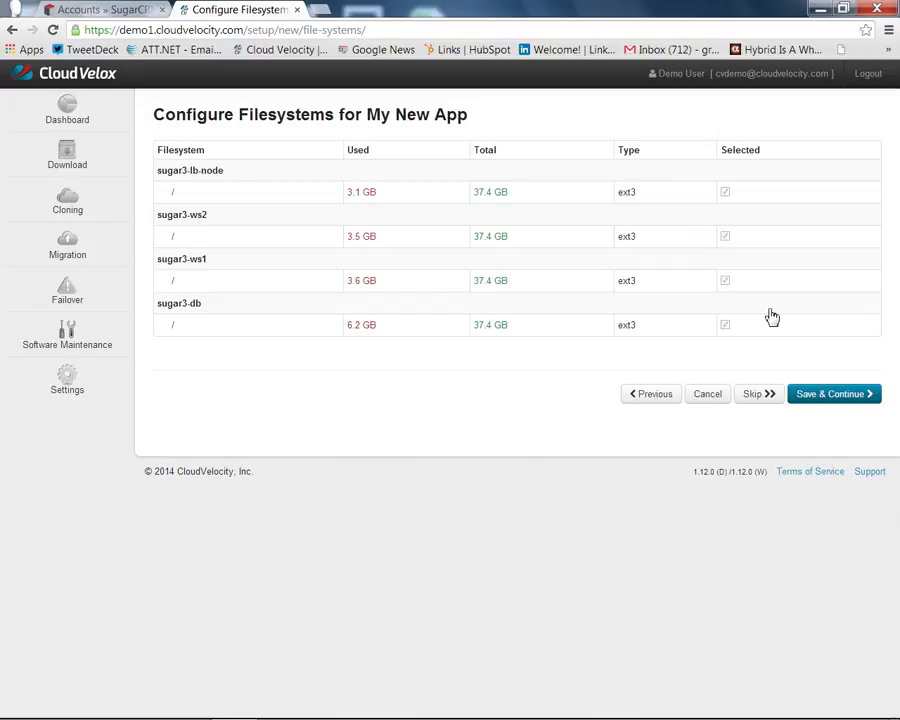
# - Accept the four servers' ext3 root filesystem settings and continue to Review Configuration
pyautogui.click(820, 396)
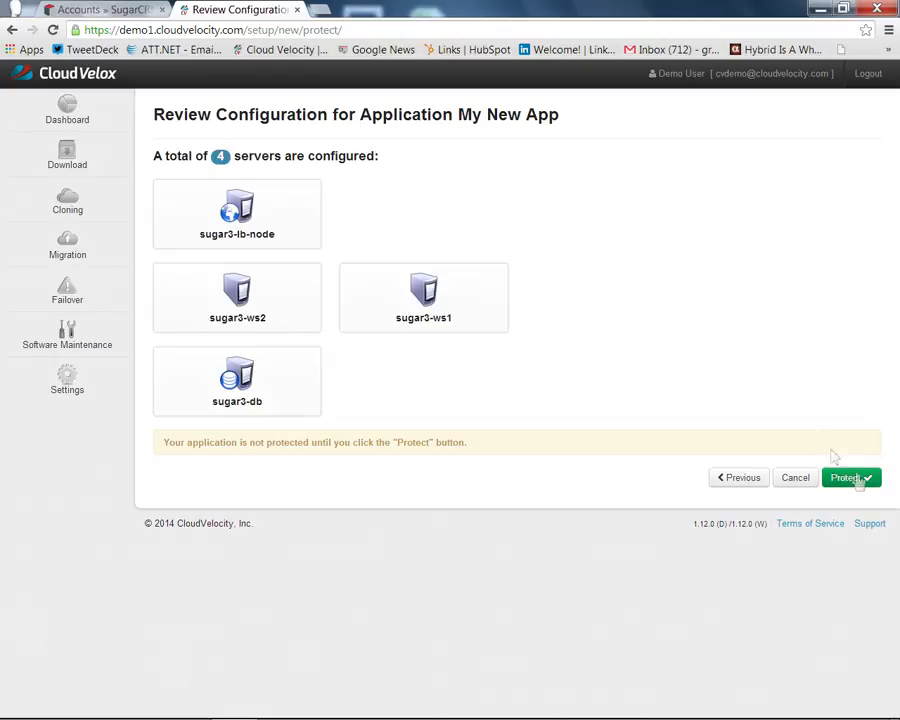
# - Return to the Cloning page listing sugarcrm-demo-app and ELB
pyautogui.click(90, 201)
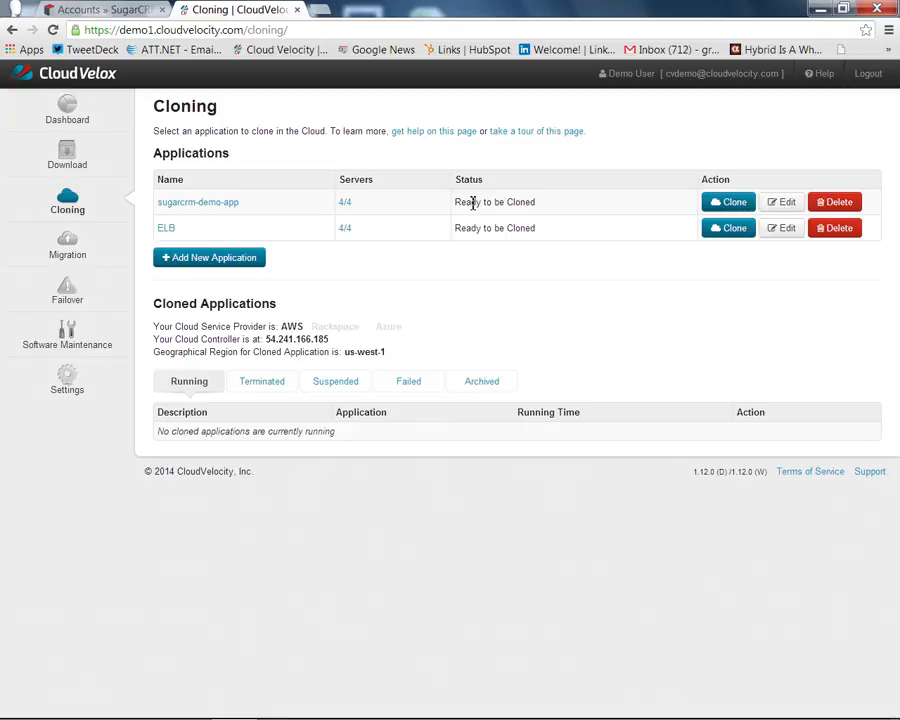
# - Clone sugarcrm-demo-app with a personal 'Sandbox #1' description and launch it
pyautogui.click(733, 204)
pyautogui.click(532, 188)
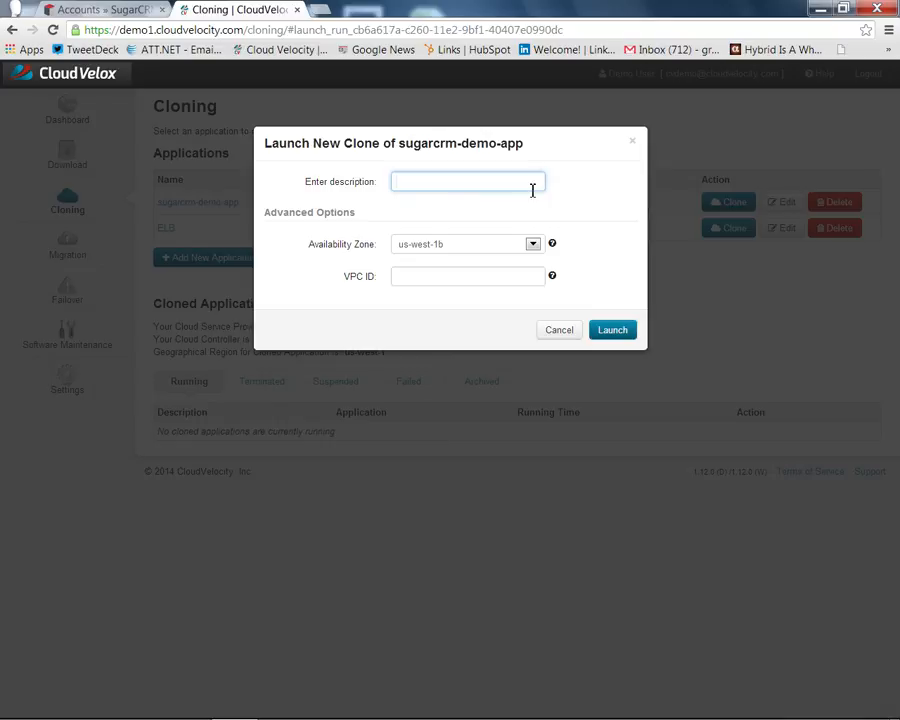
pyautogui.write("Anand's Sandbox #1")
pyautogui.click(613, 328)
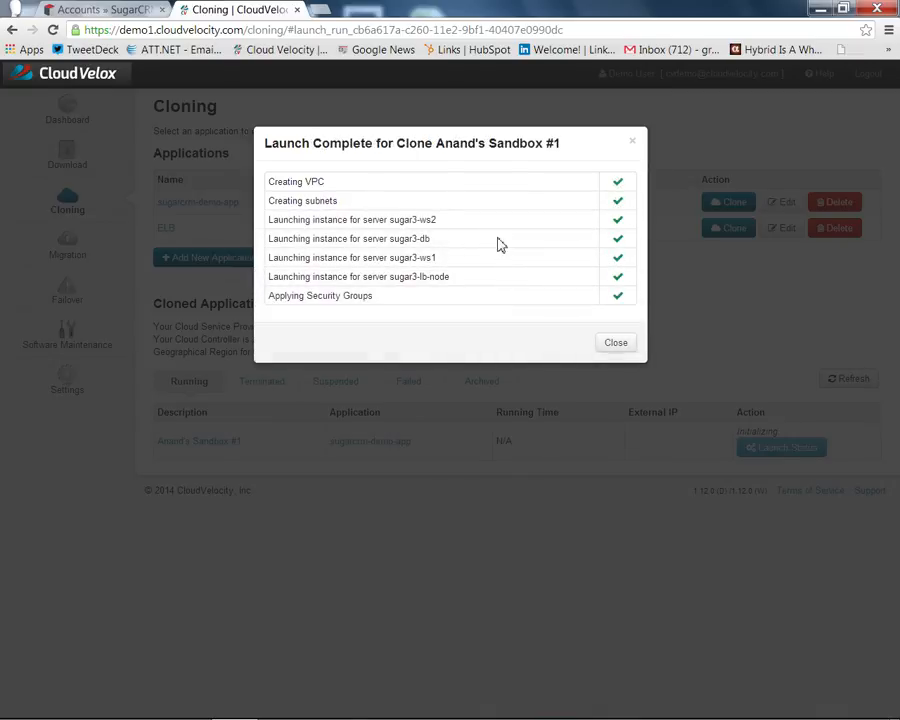
# - Refresh the cloned applications list and view the running sandbox's four centos-6.2 servers and IPs
pyautogui.click(612, 344)
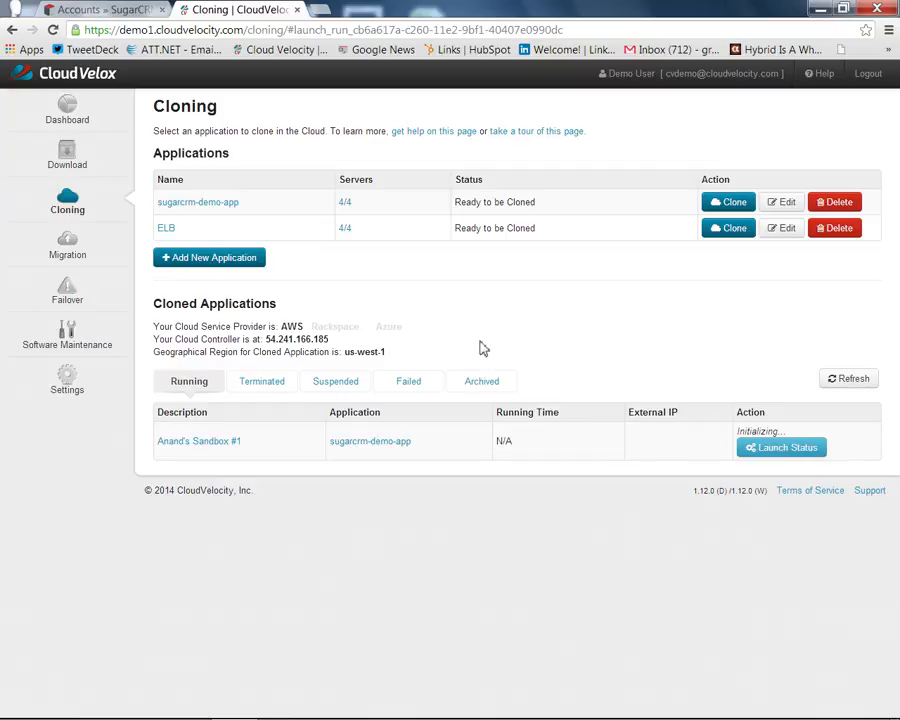
pyautogui.click(847, 382)
pyautogui.click(217, 437)
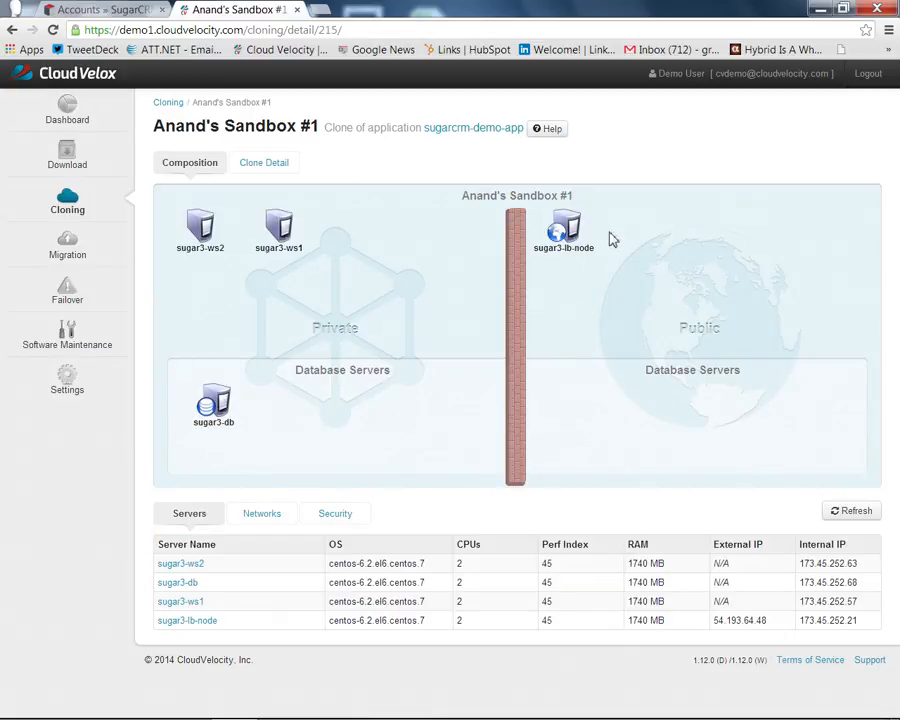
pyautogui.moveTo(572, 236)
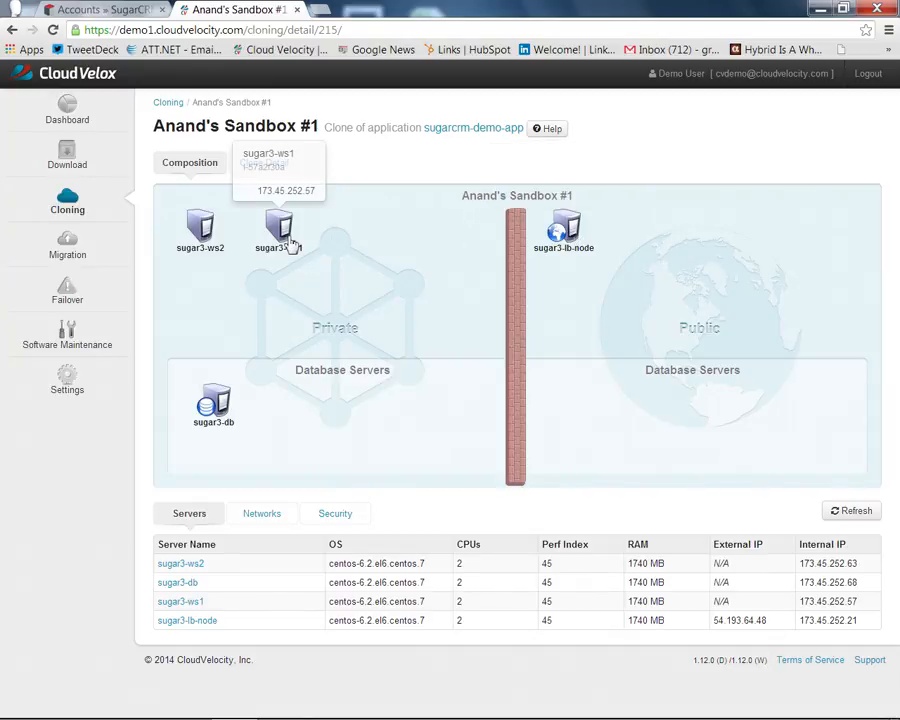
pyautogui.moveTo(207, 232)
pyautogui.moveTo(208, 418)
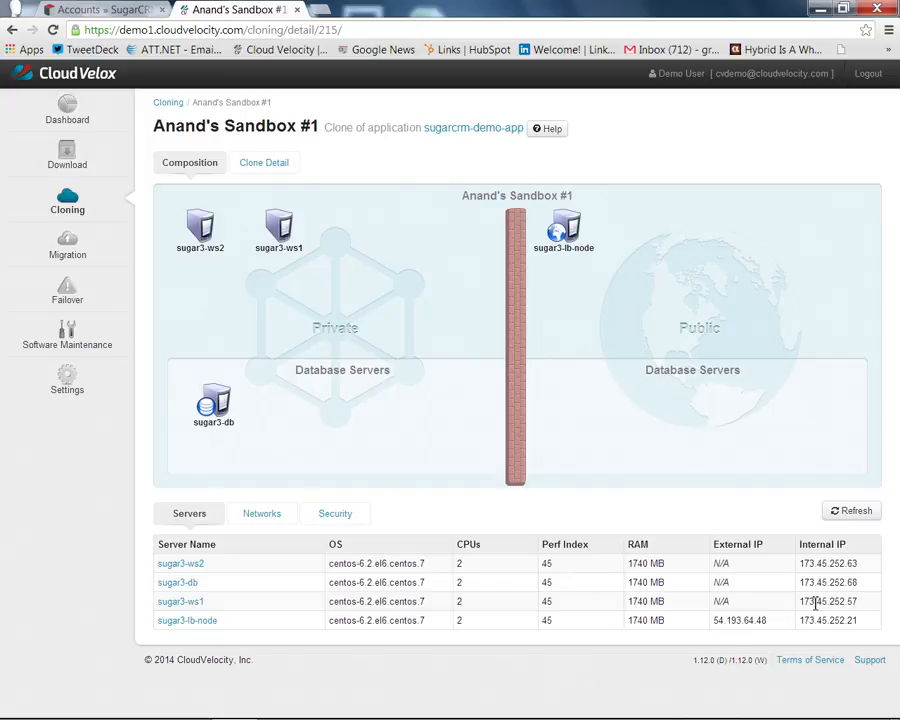
# - Load the clone's SugarCRM login page at 54.193.64.48/sugarcrm in a new tab
pyautogui.doubleClick(720, 621)
pyautogui.hotkey('ctrl', 'c')
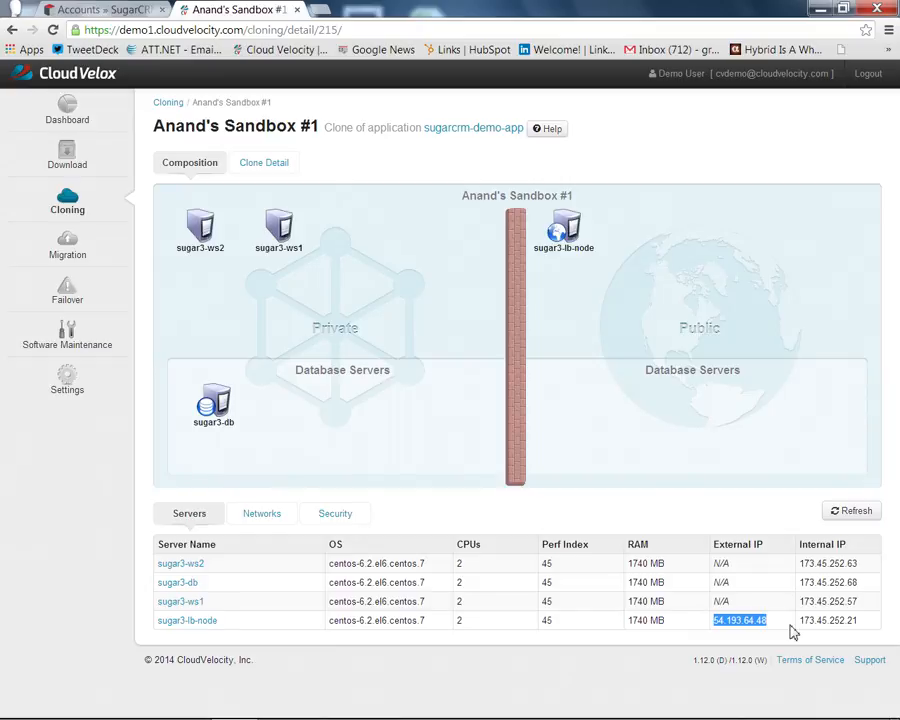
pyautogui.hotkey('ctrl', 't')
pyautogui.hotkey('ctrl', 'v')
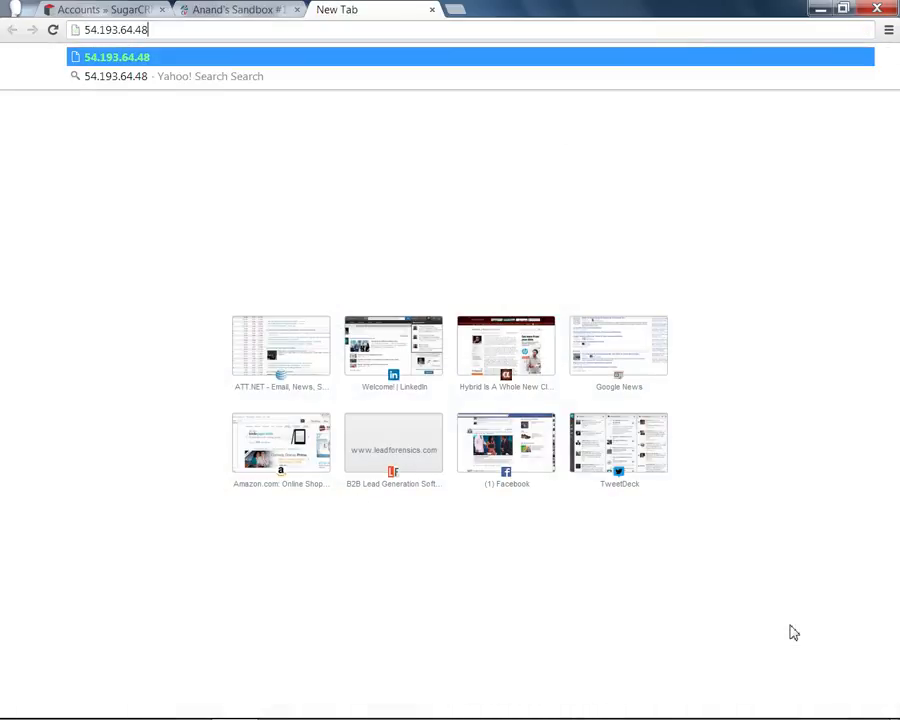
pyautogui.write('/sugar')
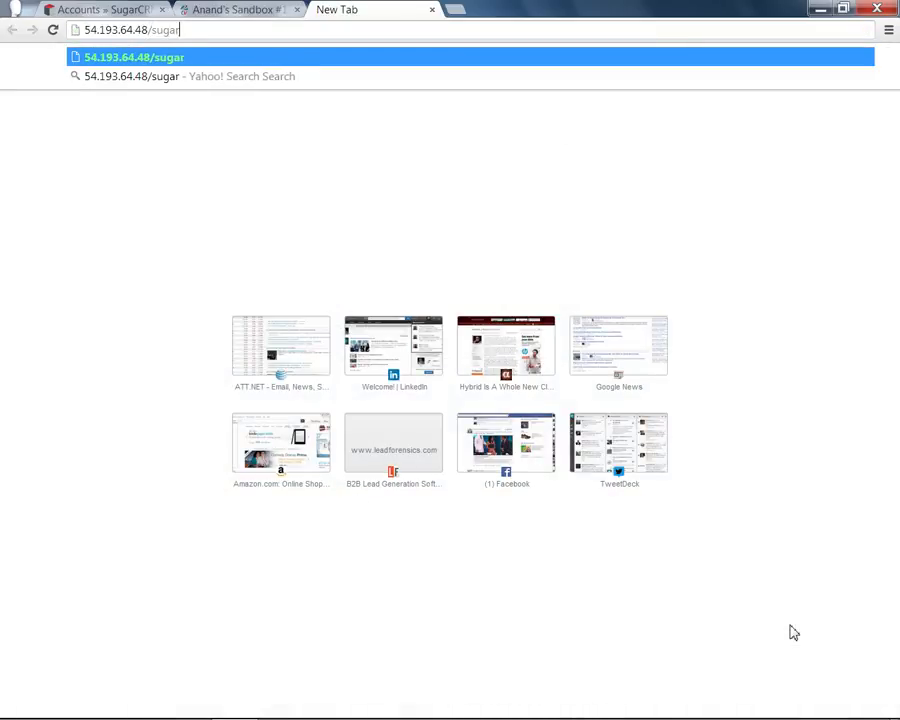
pyautogui.write('crm')
pyautogui.press('BackSpace')
pyautogui.write('rm')
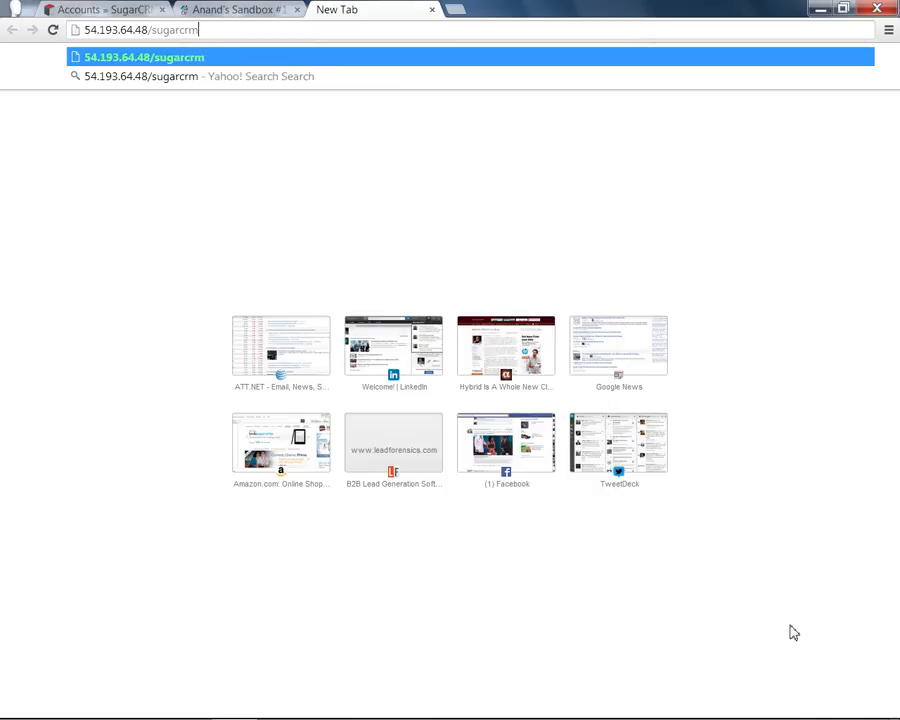
pyautogui.press('Return')
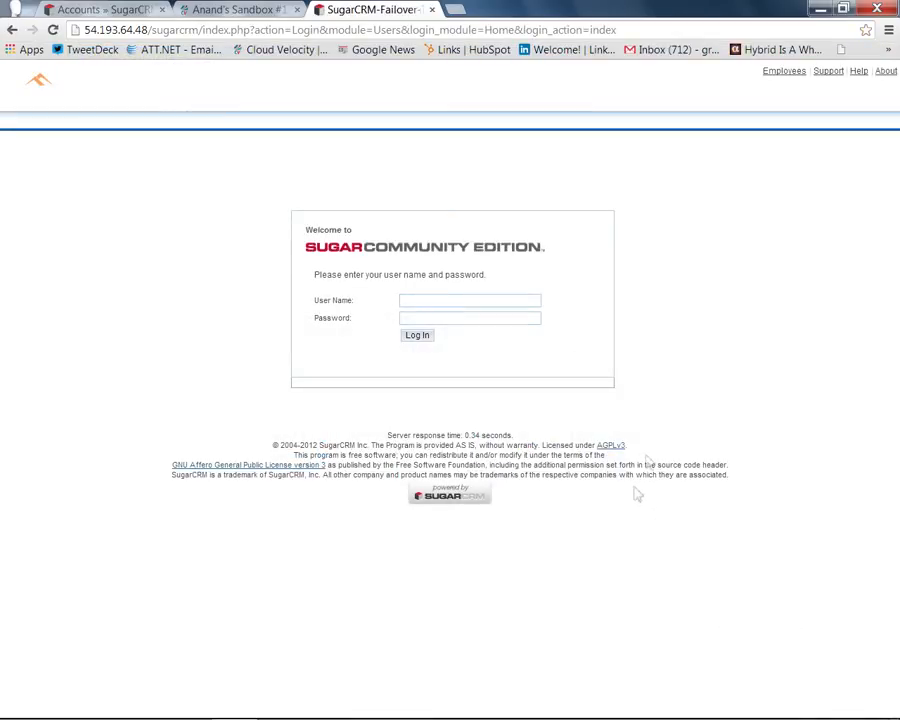
# - Log in to the cloned SugarCRM with the admin user name and password
pyautogui.click(474, 299)
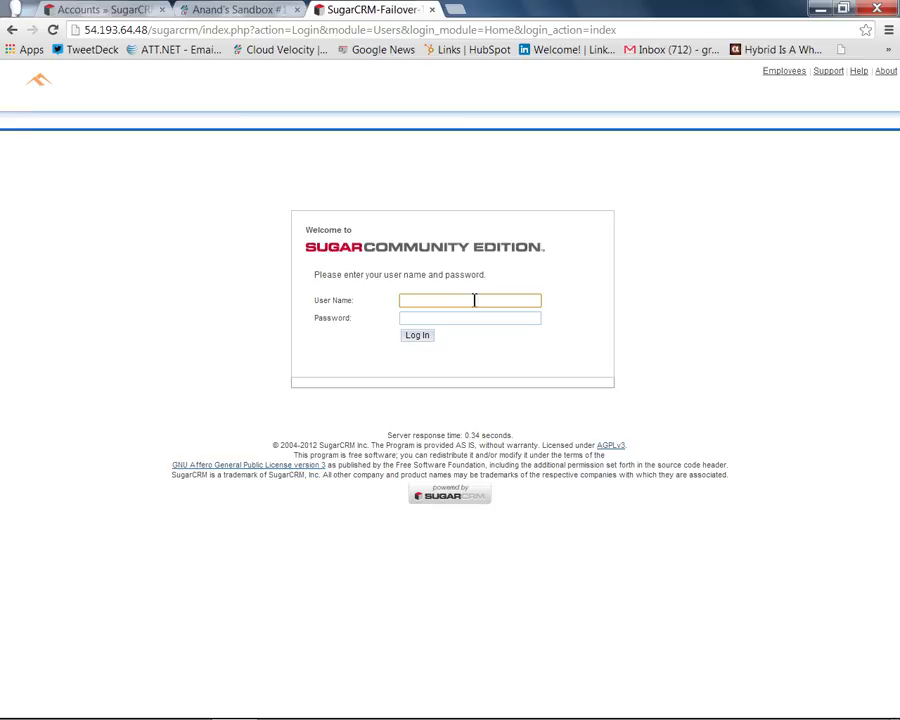
pyautogui.write('admin')
pyautogui.press('Tab')
pyautogui.write('admin')
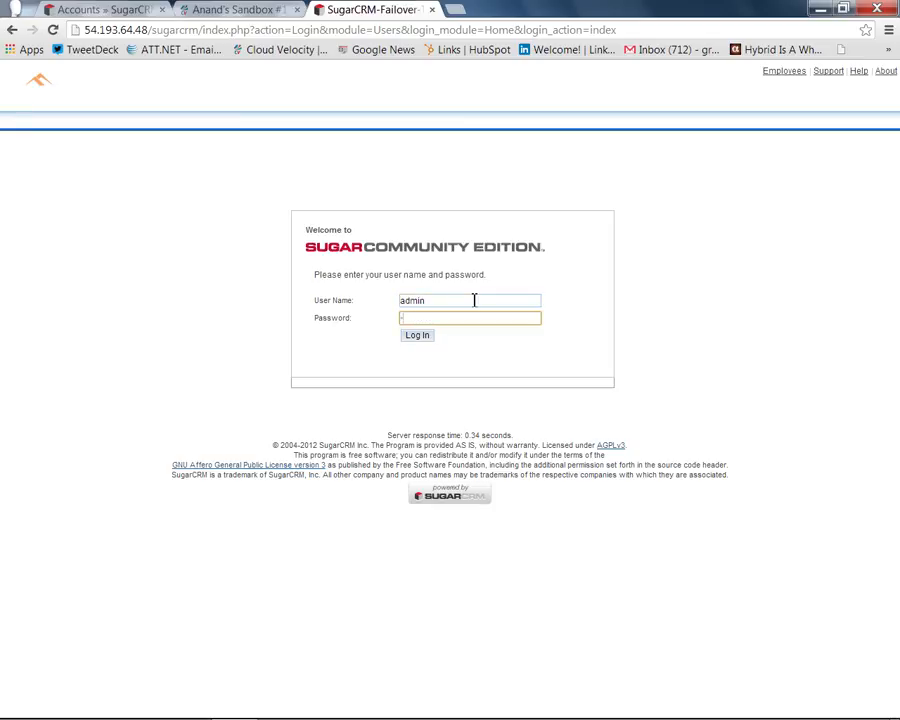
pyautogui.write('123')
pyautogui.press('Return')
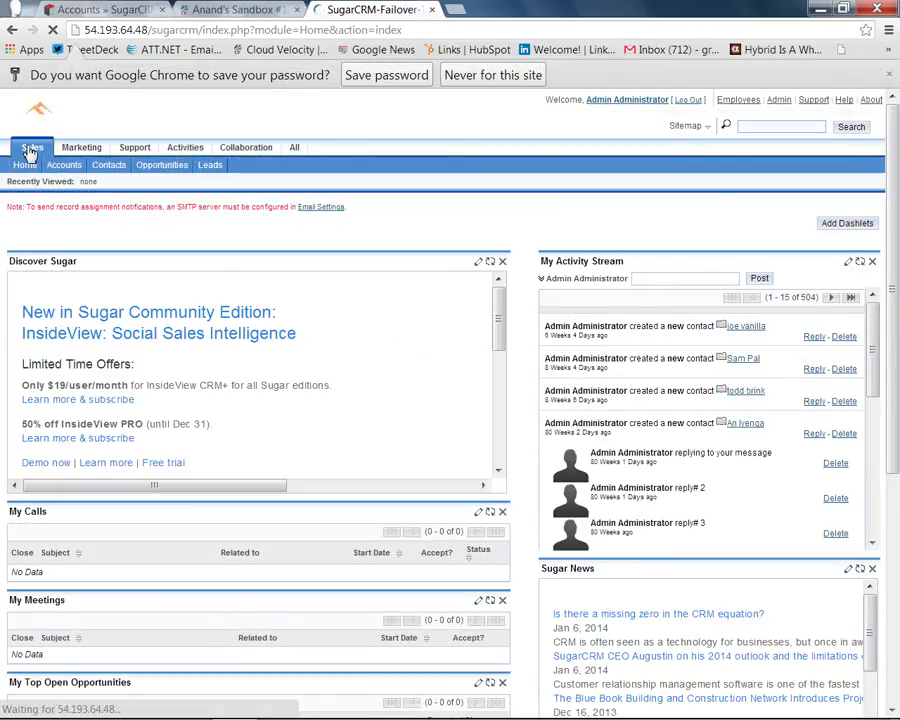
# - Compare the clone's Sales Accounts list against the original instance's, then return to CloudVelox Cloning
pyautogui.click(62, 166)
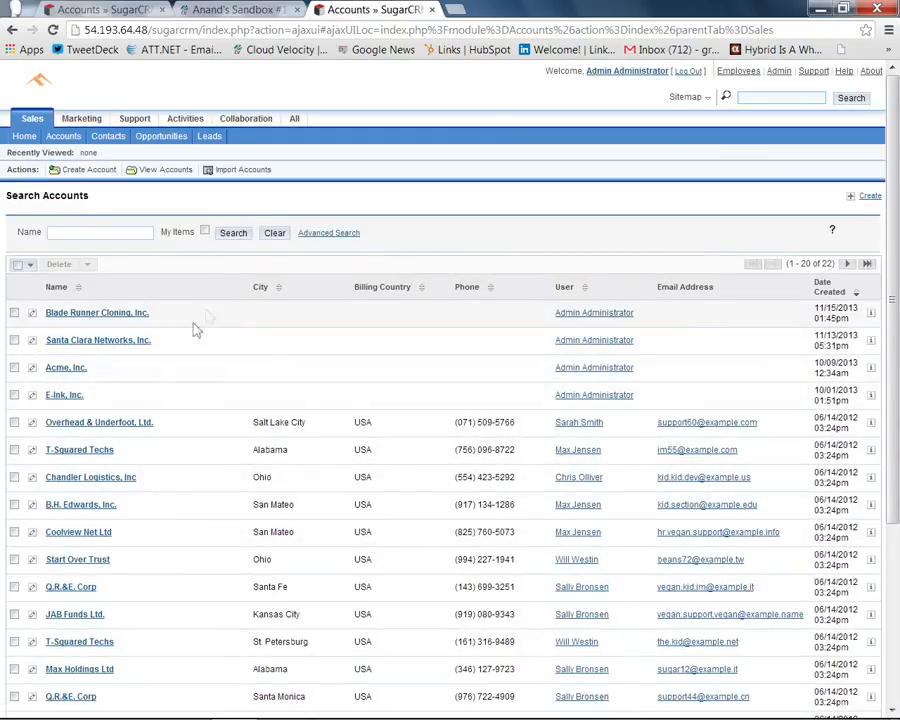
pyautogui.click(96, 12)
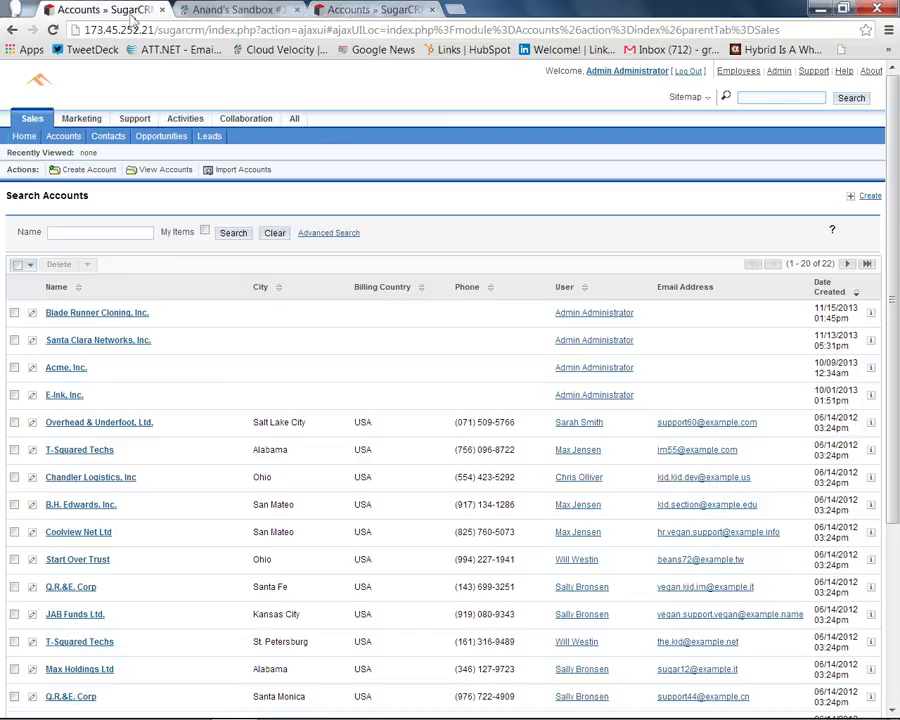
pyautogui.moveTo(155, 30); pyautogui.dragTo(62, 20)
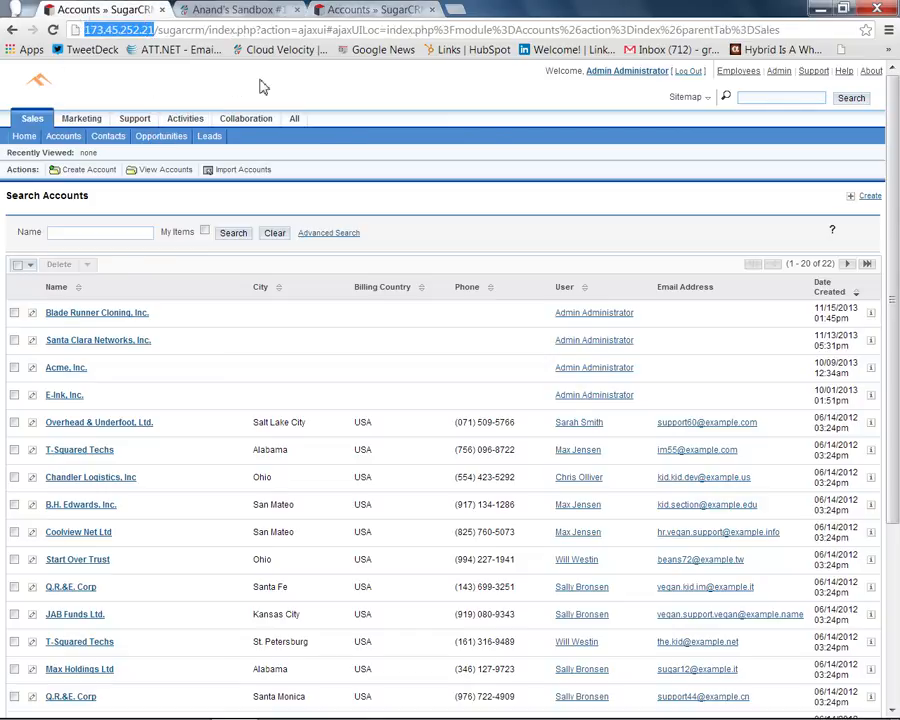
pyautogui.click(362, 12)
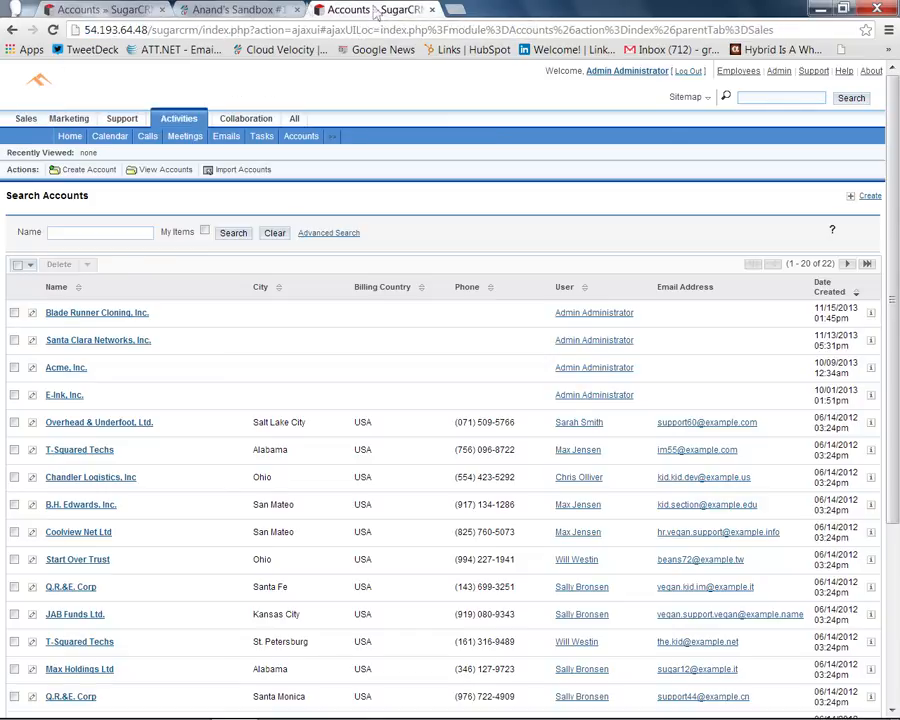
pyautogui.click(69, 118)
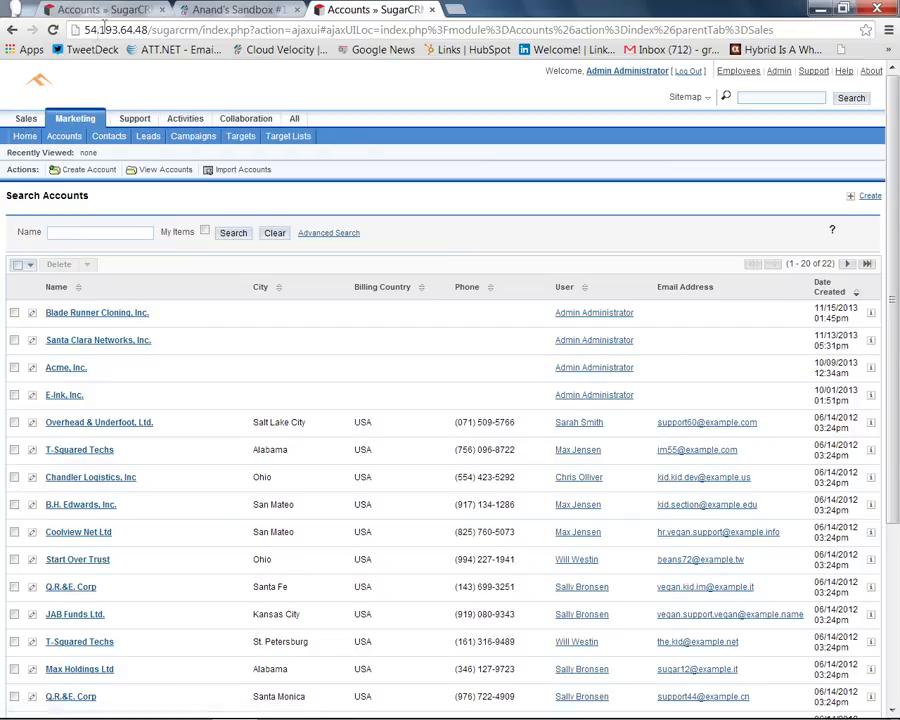
pyautogui.click(16, 119)
pyautogui.click(84, 8)
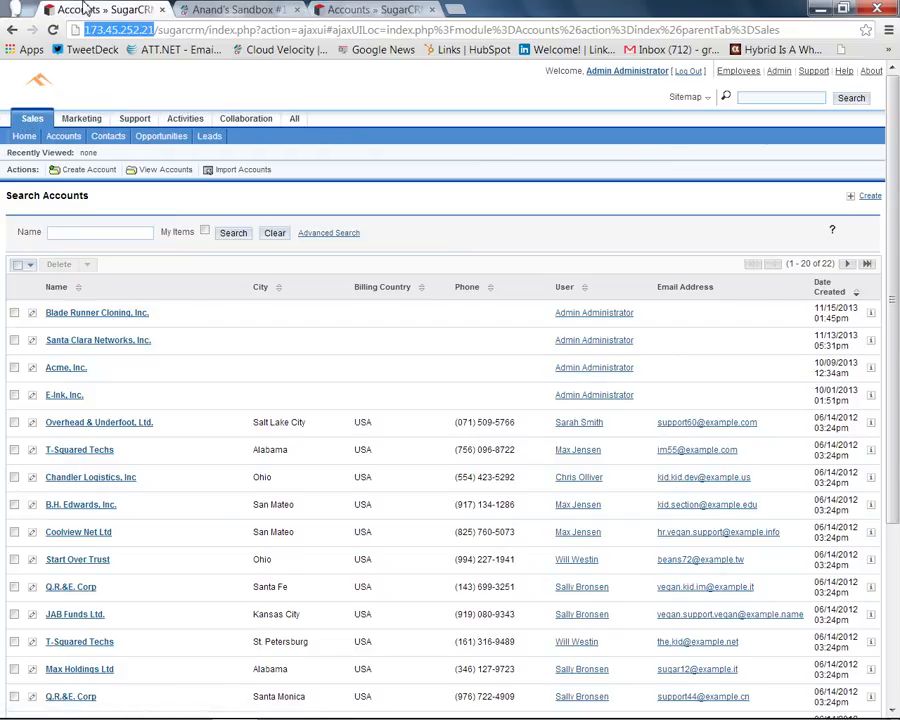
pyautogui.click(336, 10)
pyautogui.click(110, 9)
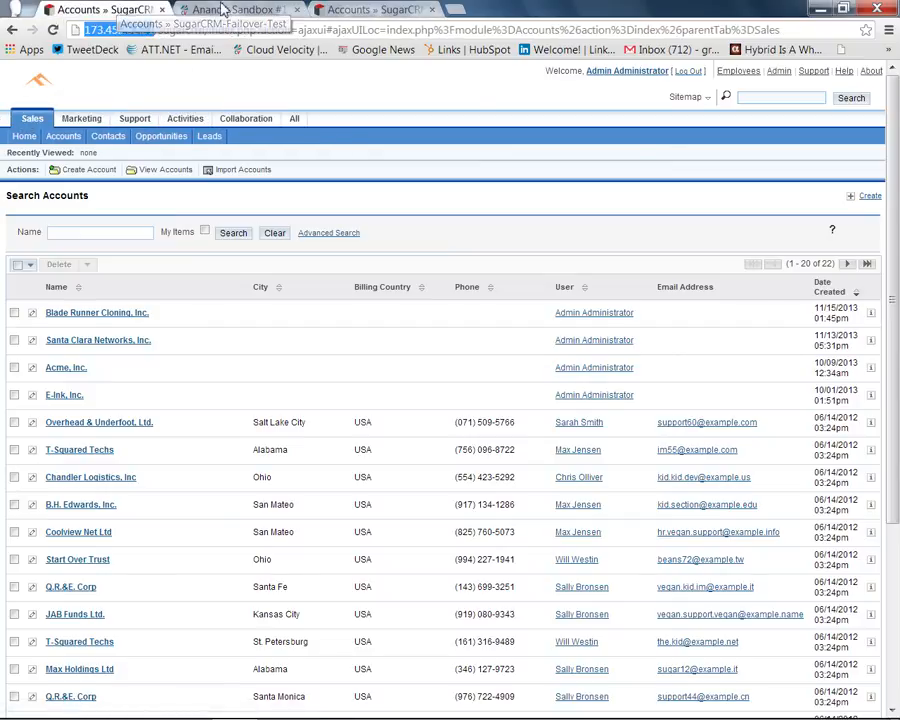
pyautogui.click(222, 9)
pyautogui.click(68, 206)
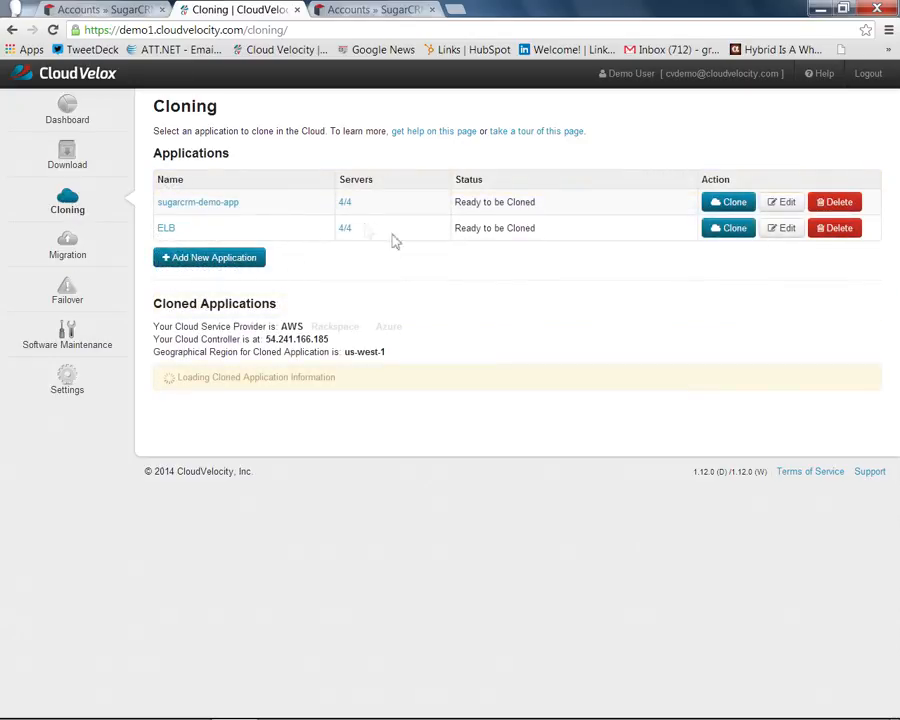
# - Launch another clone of sugarcrm-demo-app described as 'Dev Test Sandbox #2'
pyautogui.click(729, 204)
pyautogui.click(440, 183)
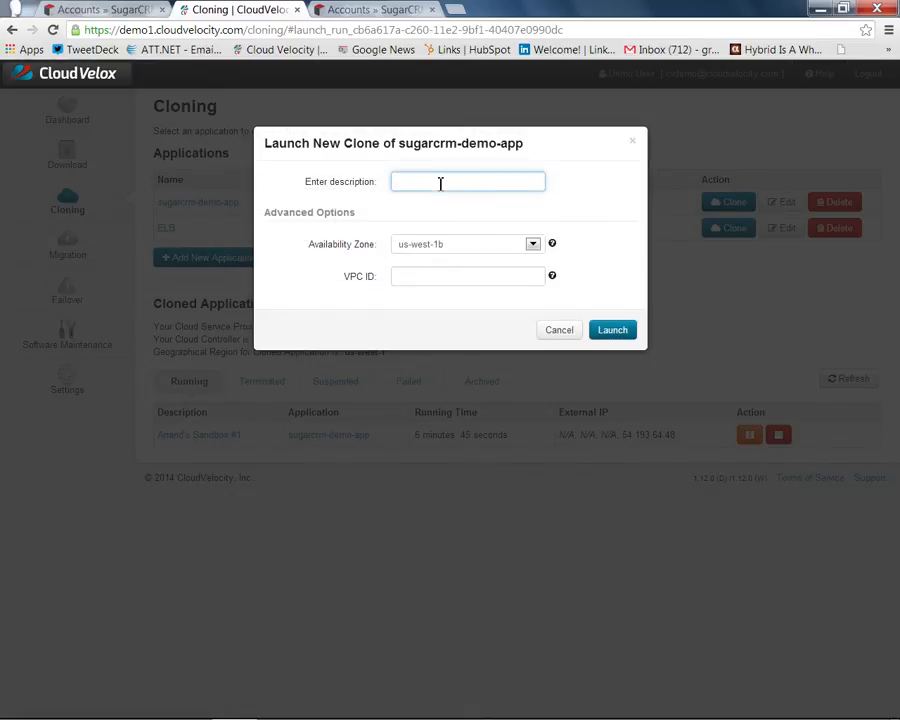
pyautogui.write('Dev T')
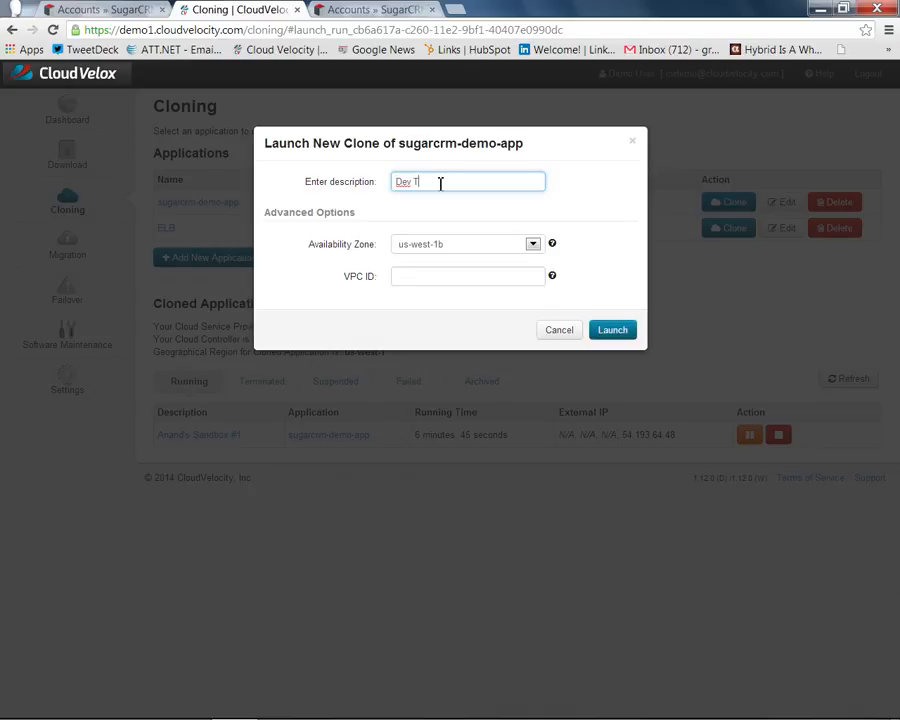
pyautogui.write('est Sandbox #2')
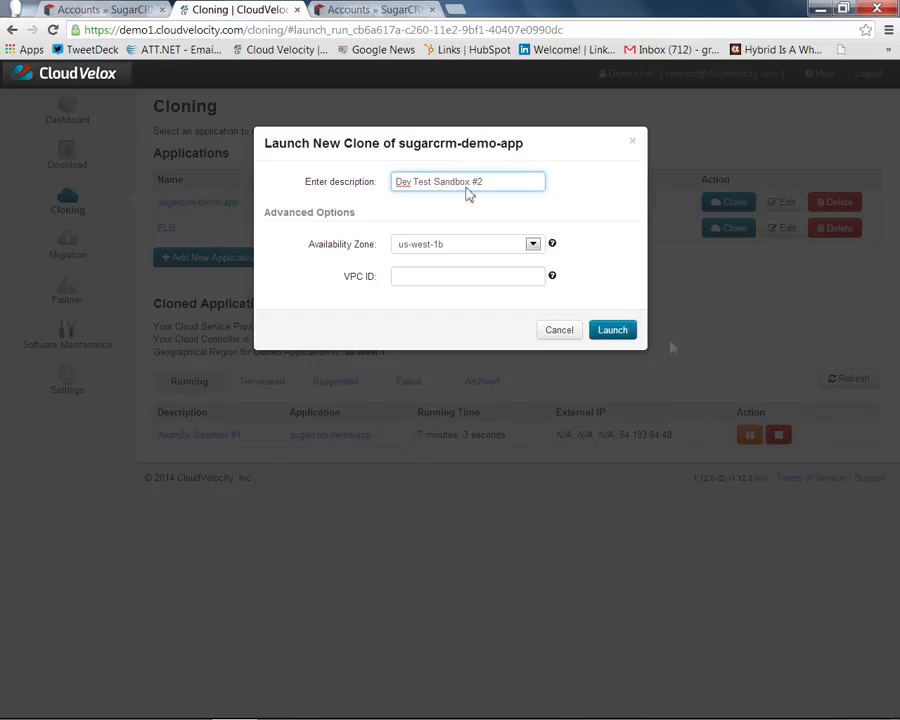
pyautogui.click(614, 330)
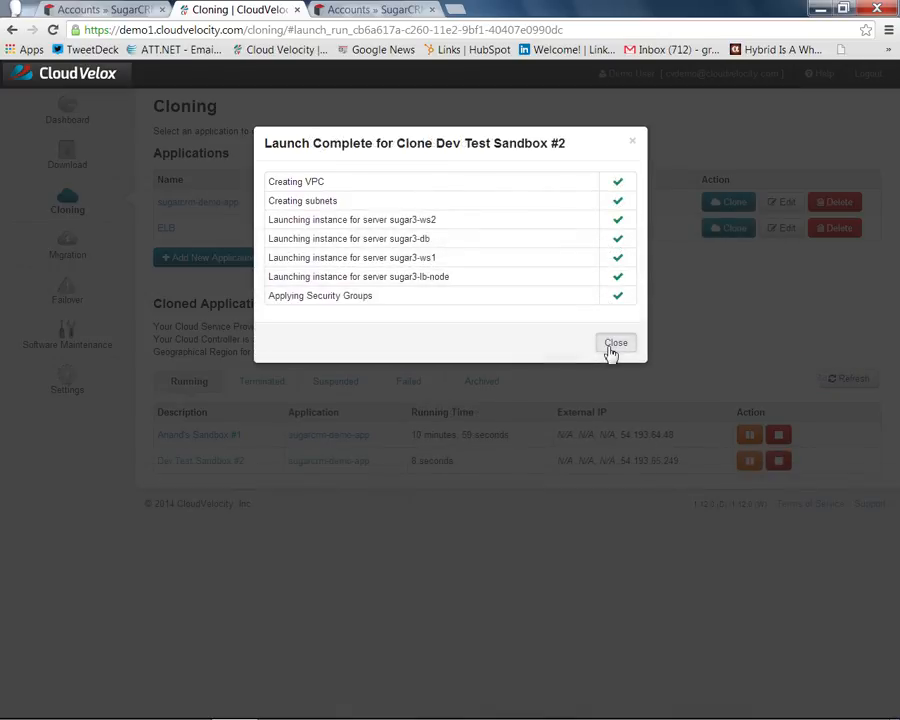
# - View Dev Test Sandbox #2's details: four servers and load balancer IP 54.193.65.249
pyautogui.click(609, 346)
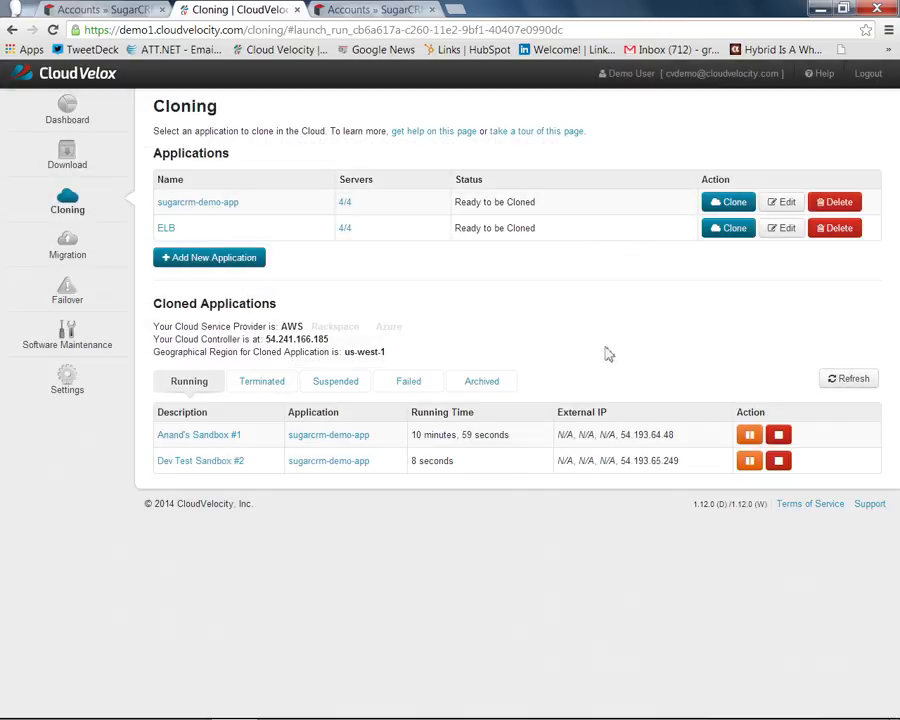
pyautogui.click(232, 465)
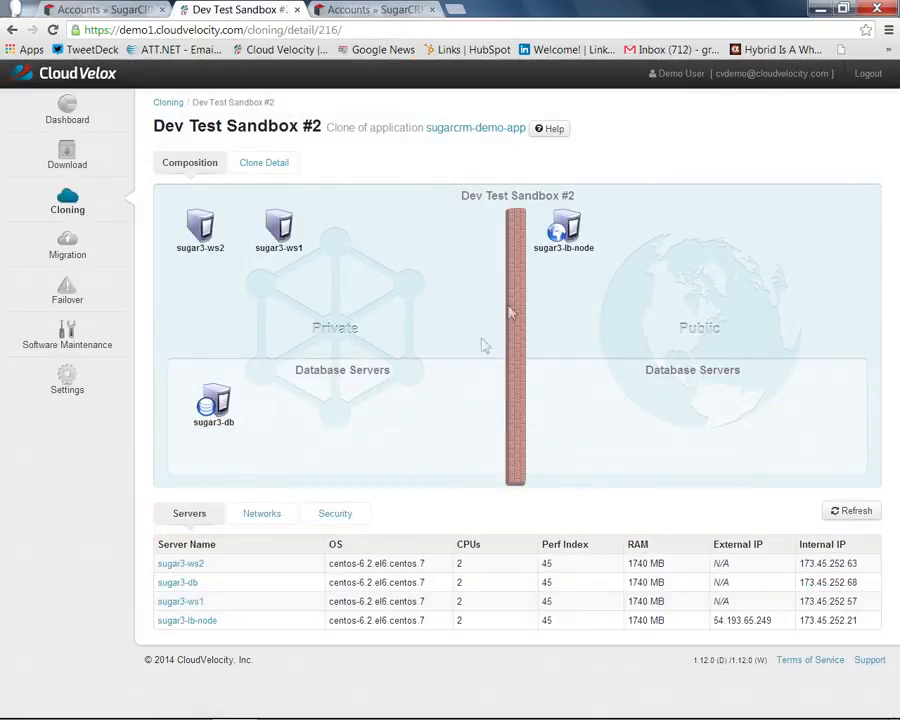
pyautogui.moveTo(588, 242)
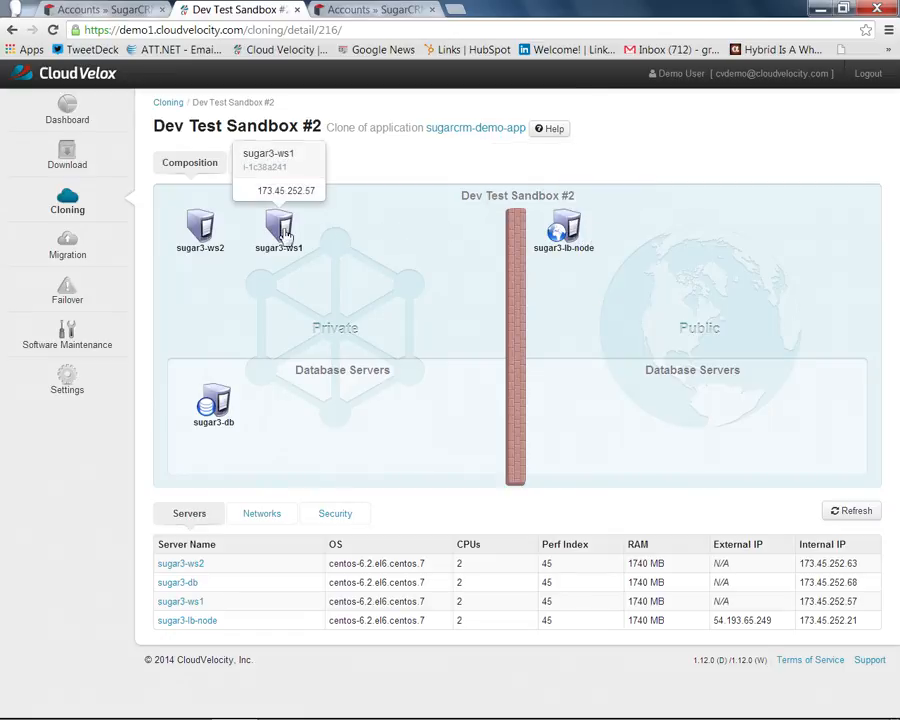
pyautogui.moveTo(213, 235)
pyautogui.moveTo(212, 400)
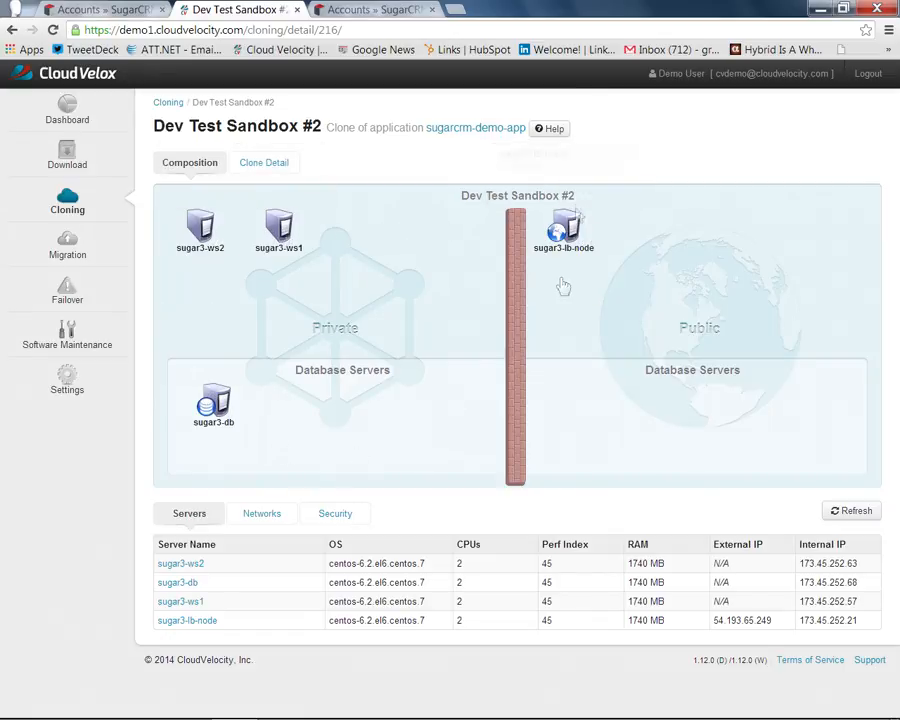
# - Load the second clone's SugarCRM login page at 54.193.65.249/sugarcrm in a new tab
pyautogui.moveTo(568, 220)
pyautogui.moveTo(718, 627); pyautogui.dragTo(757, 623)
pyautogui.hotkey('ctrl', 'c')
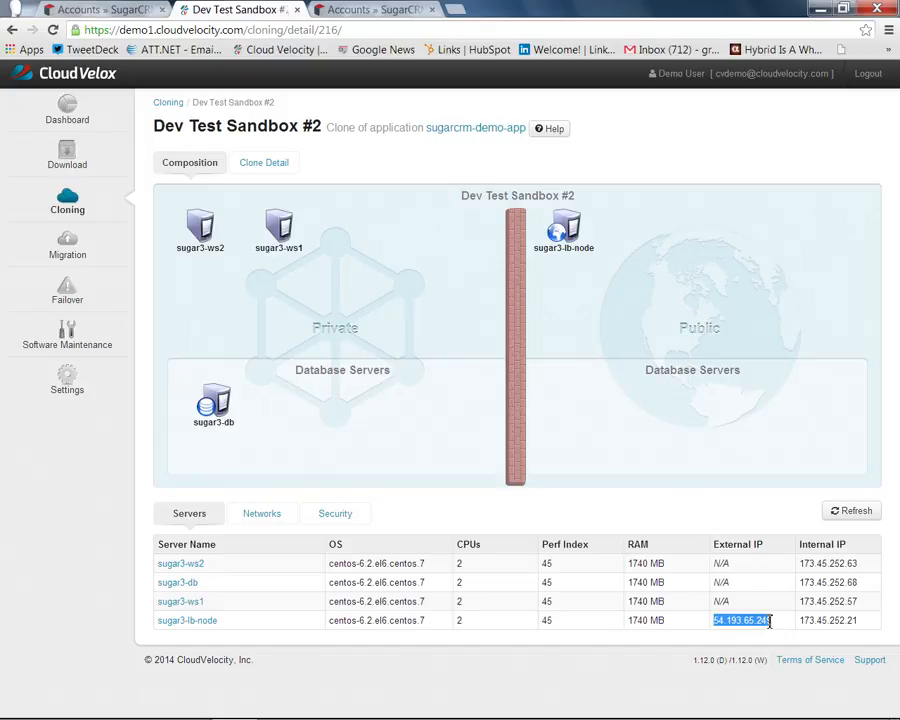
pyautogui.hotkey('ctrl', 't')
pyautogui.hotkey('ctrl', 'v')
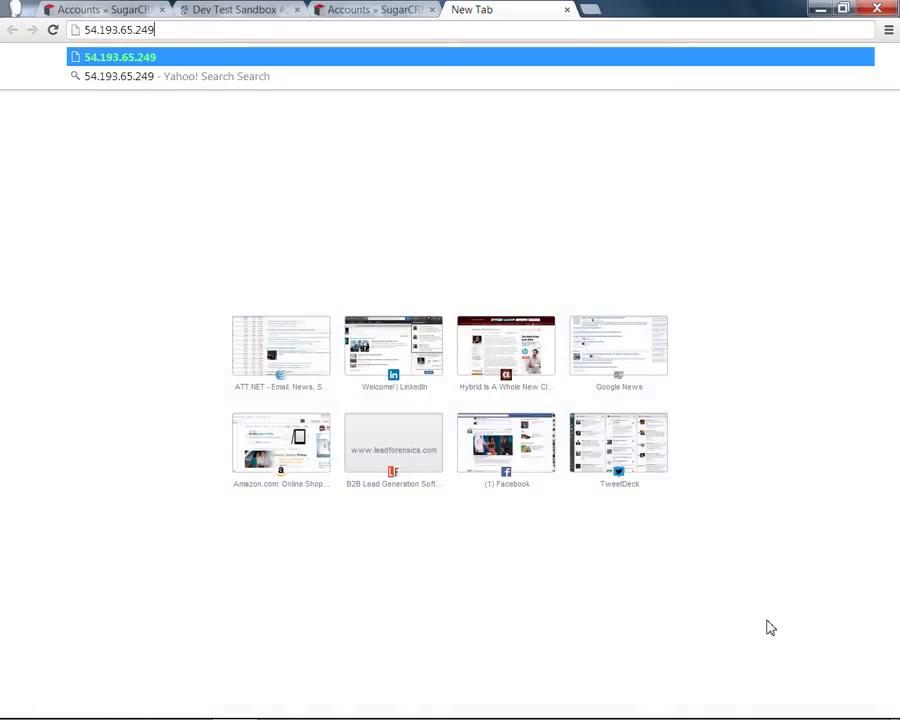
pyautogui.write('/s')
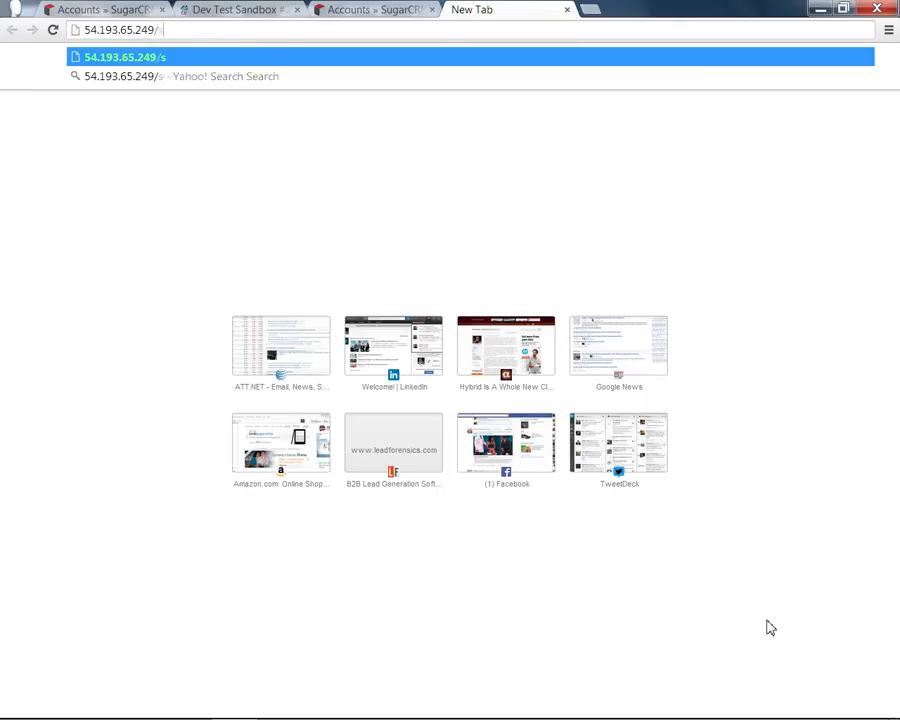
pyautogui.write('ugarcrm')
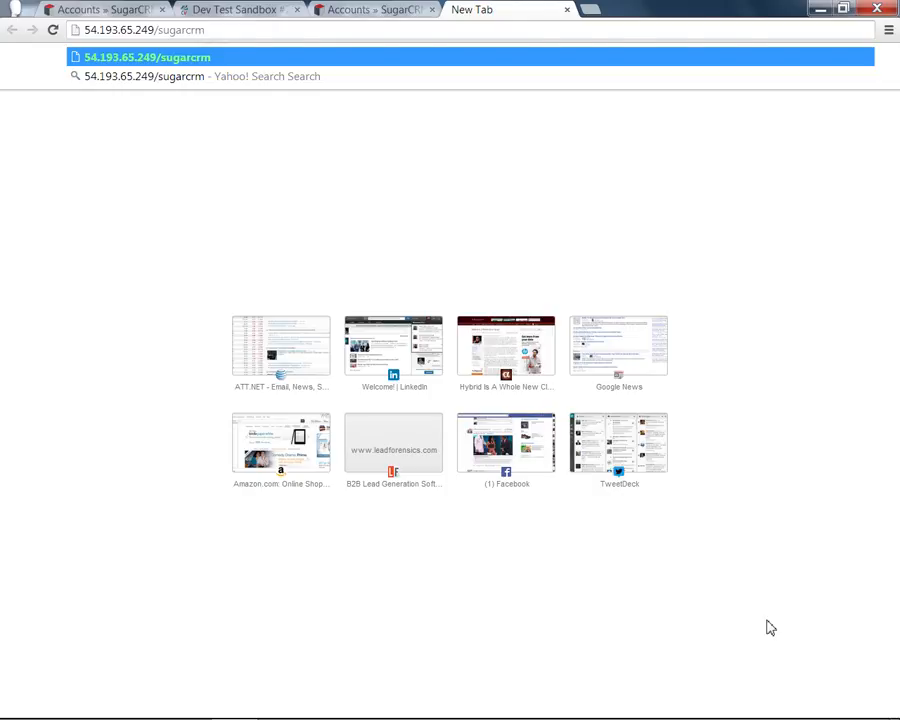
pyautogui.press('Return')
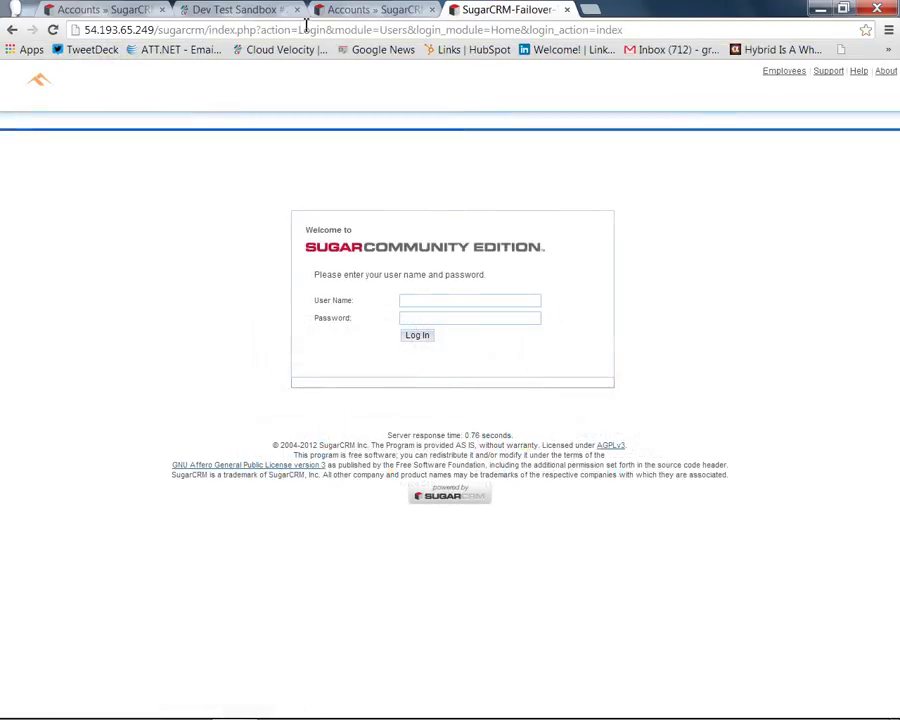
# - Log in to the second cloned SugarCRM with the admin user name and password
pyautogui.click(450, 300)
pyautogui.write('admin')
pyautogui.press('Tab')
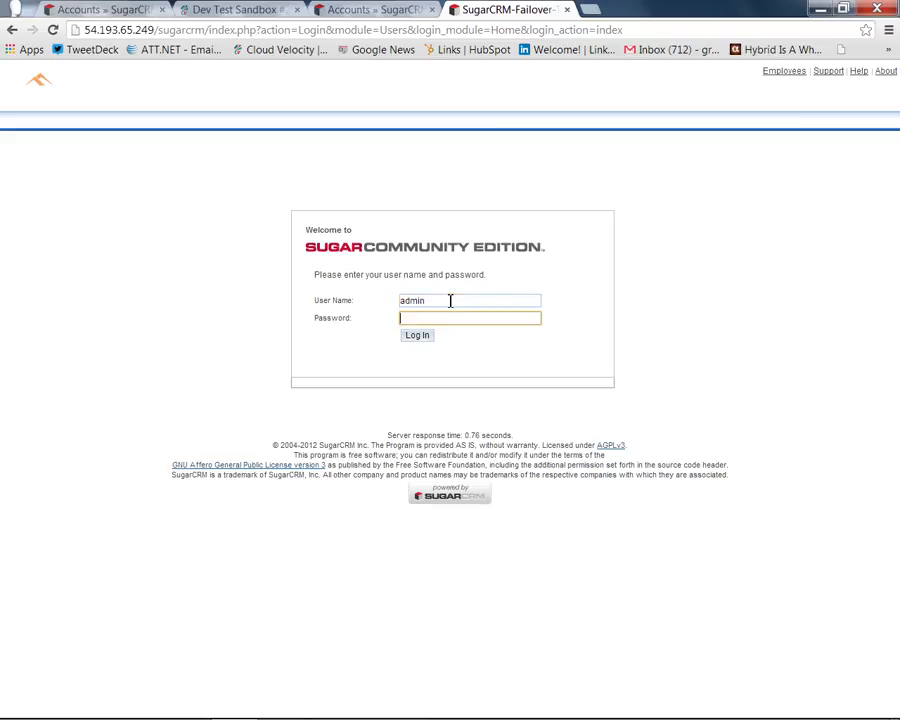
pyautogui.write('*******')
pyautogui.press('Return')
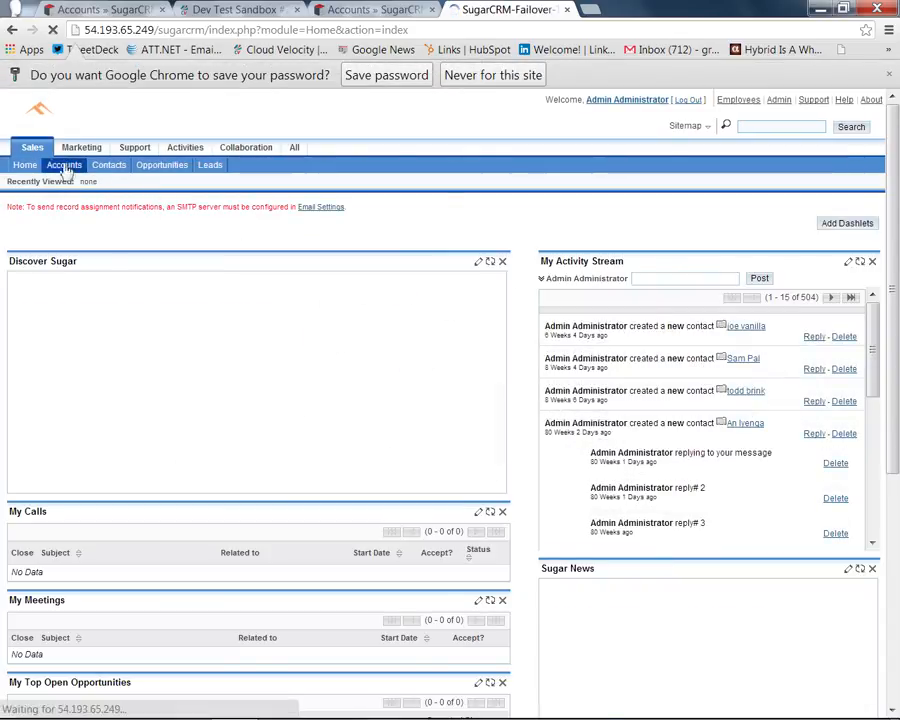
# - Compare the clone's 22 Accounts with the other instances' lists, then return to the Dev Test Sandbox #2 page
pyautogui.click(57, 166)
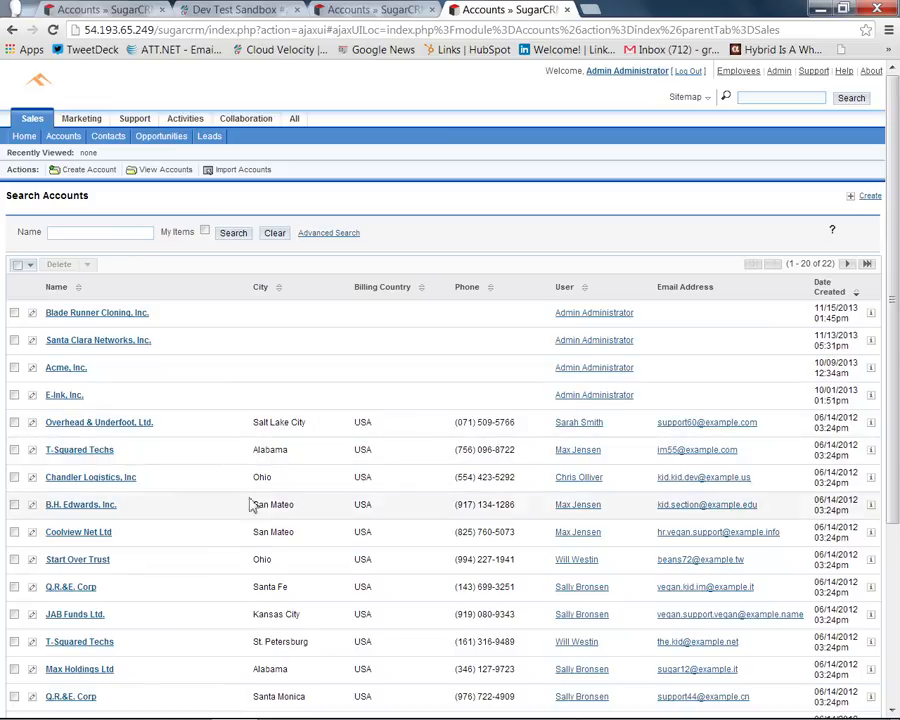
pyautogui.click(118, 10)
pyautogui.click(490, 10)
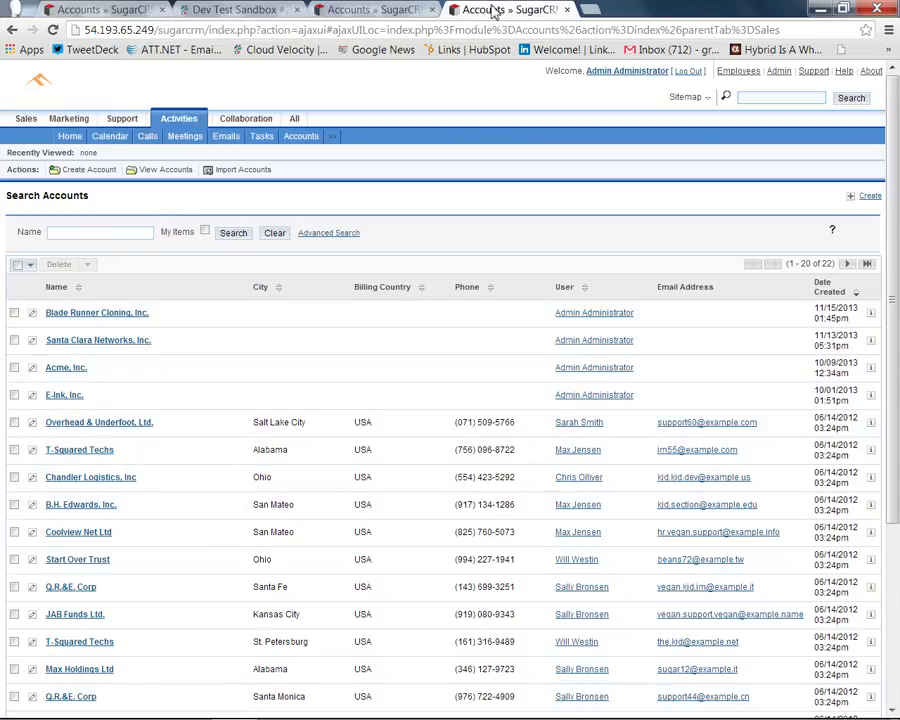
pyautogui.click(103, 10)
pyautogui.click(495, 10)
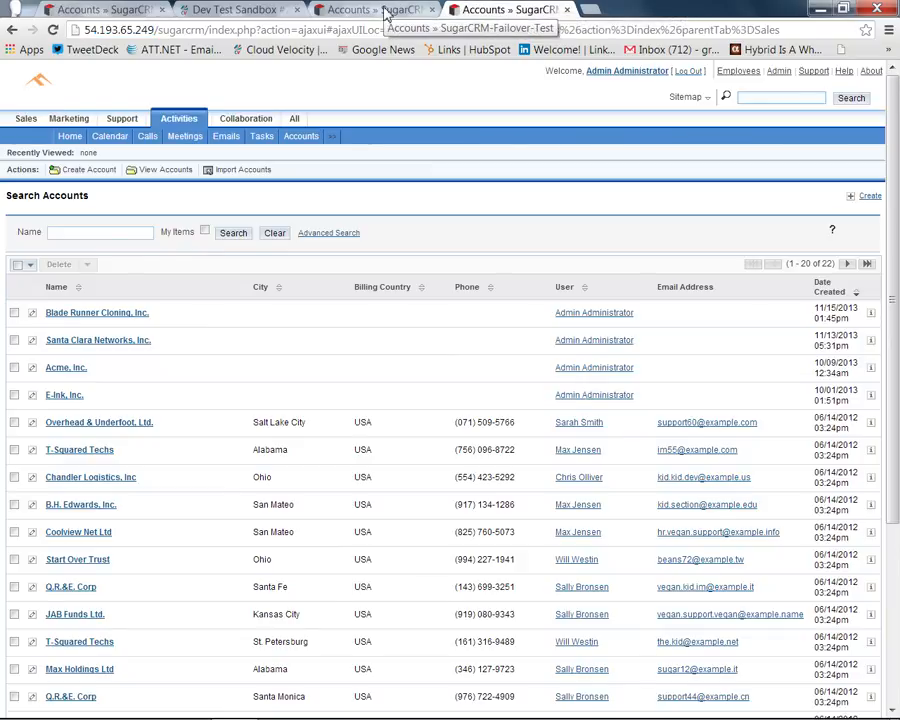
pyautogui.click(110, 10)
pyautogui.click(368, 12)
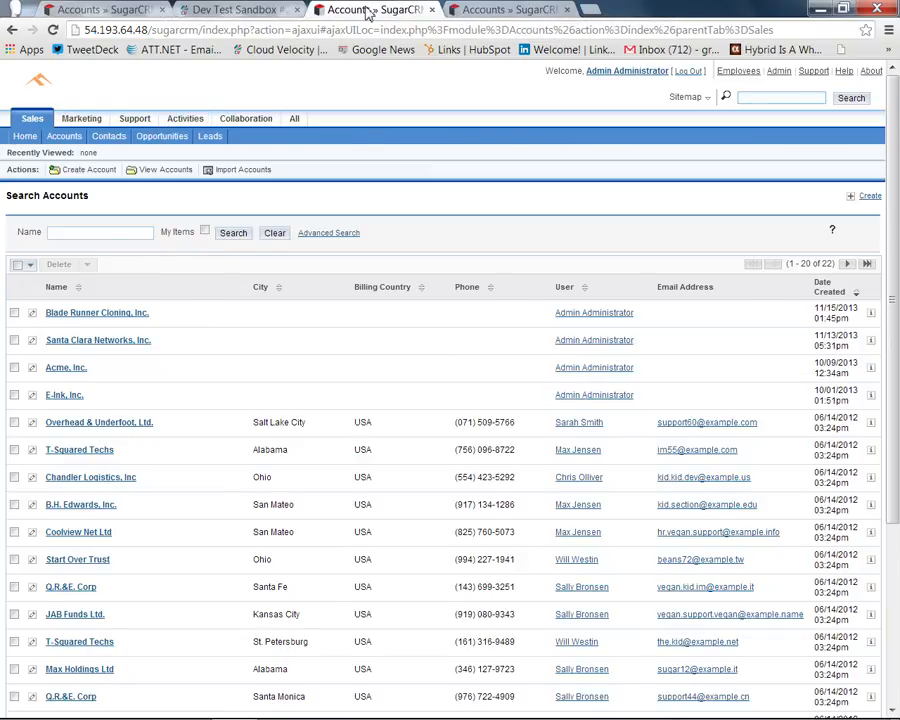
pyautogui.hotkey('ctrl', '1')
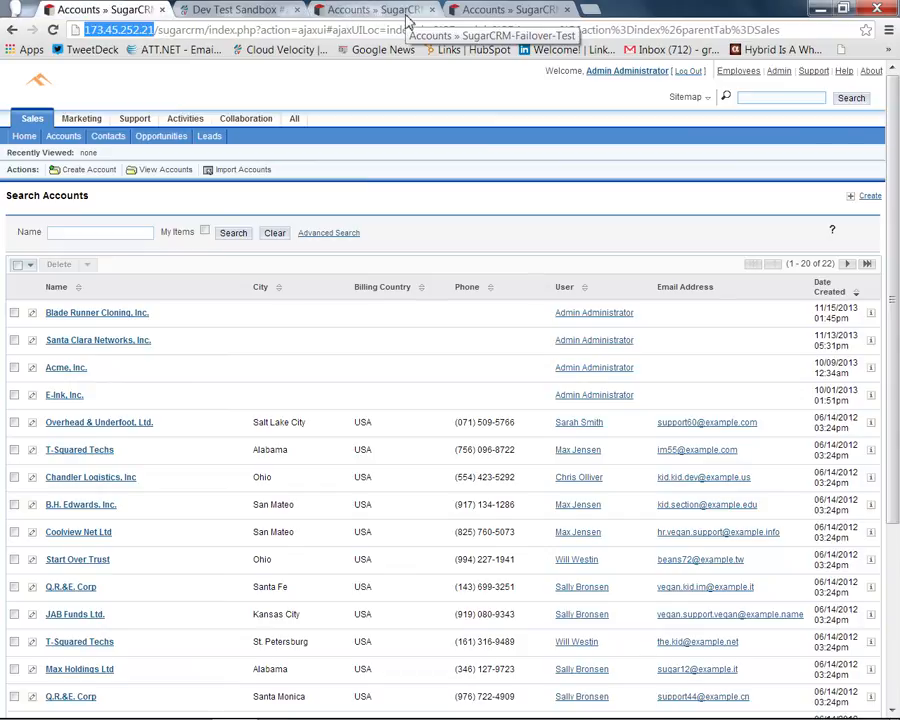
pyautogui.click(268, 12)
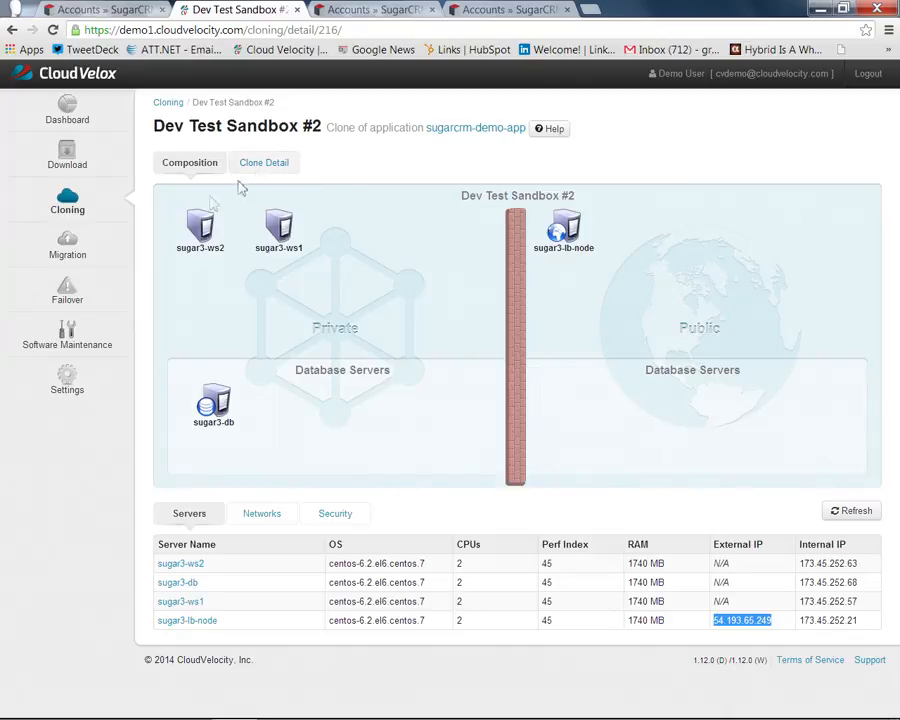
# - Check the running clones, then bring up Migration with sugarcrm-demo-app Ready to Migrate on us-west-1
pyautogui.click(72, 202)
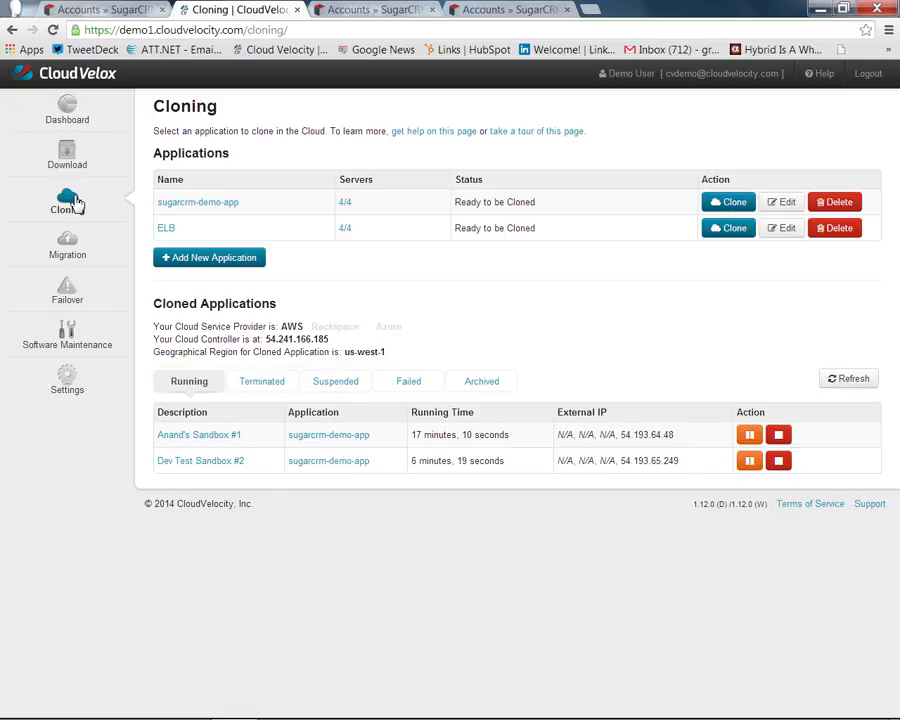
pyautogui.click(72, 154)
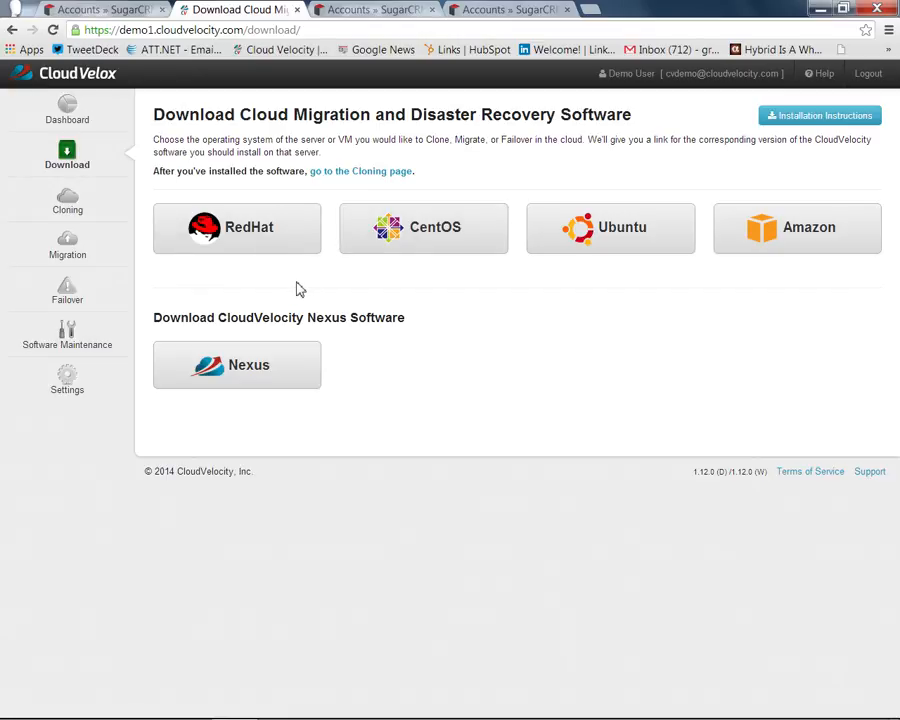
pyautogui.click(82, 256)
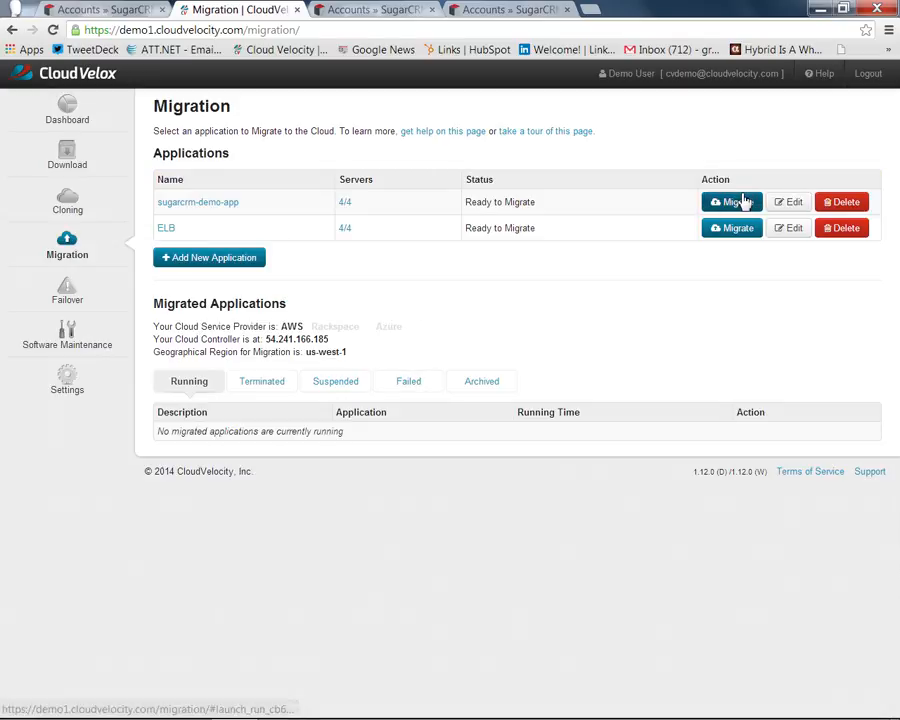
# - Launch a sugarcrm-demo-app migration described 'Sugar In the Cloud', then view the Failover page
pyautogui.click(743, 204)
pyautogui.click(527, 181)
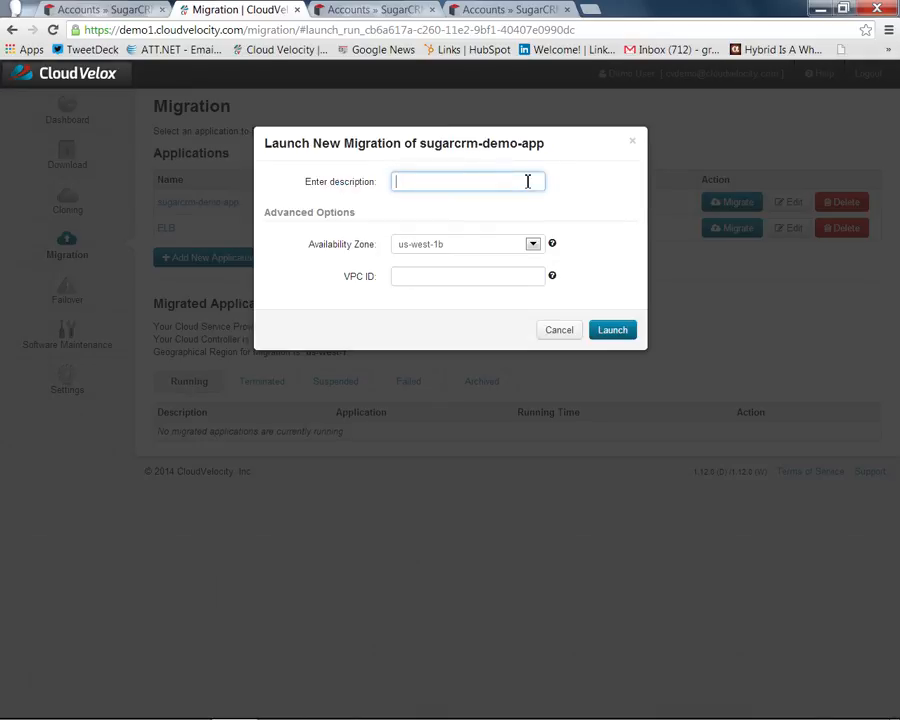
pyautogui.write('Sugar')
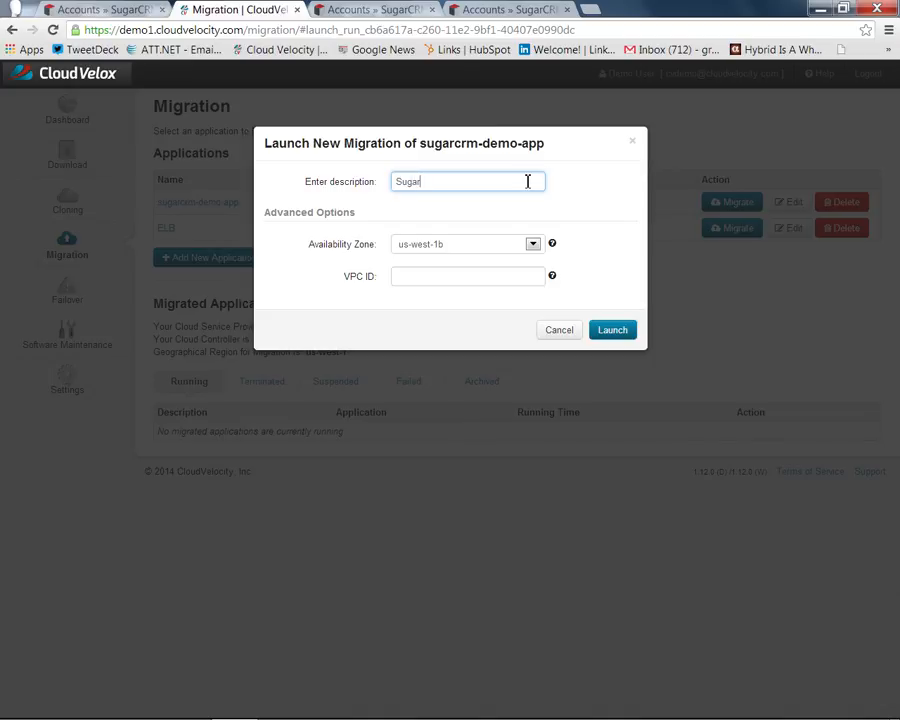
pyautogui.write(' In the Cloud')
pyautogui.click(612, 331)
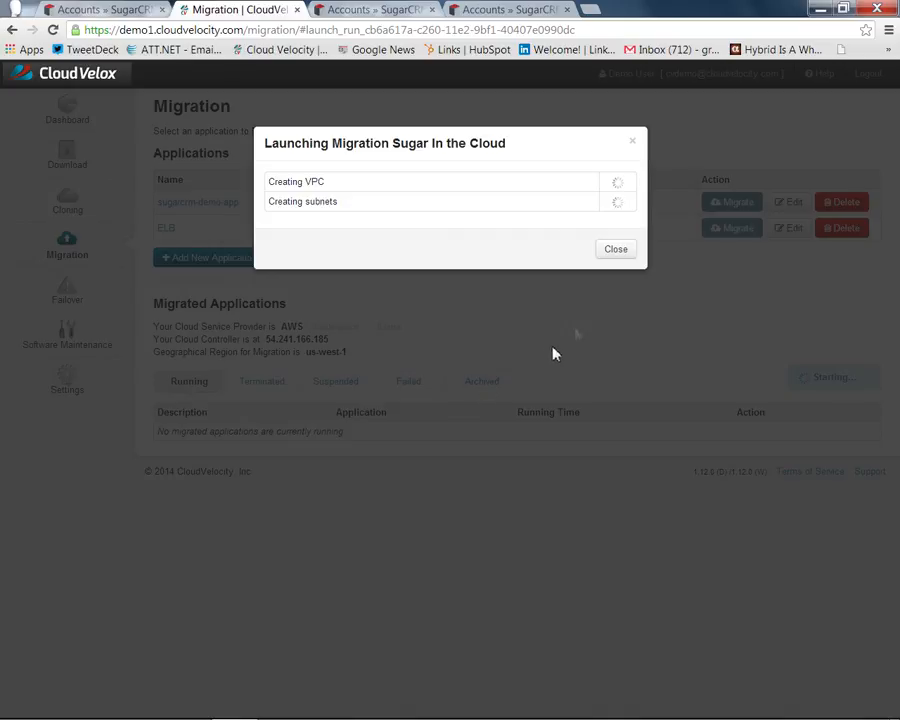
pyautogui.click(620, 251)
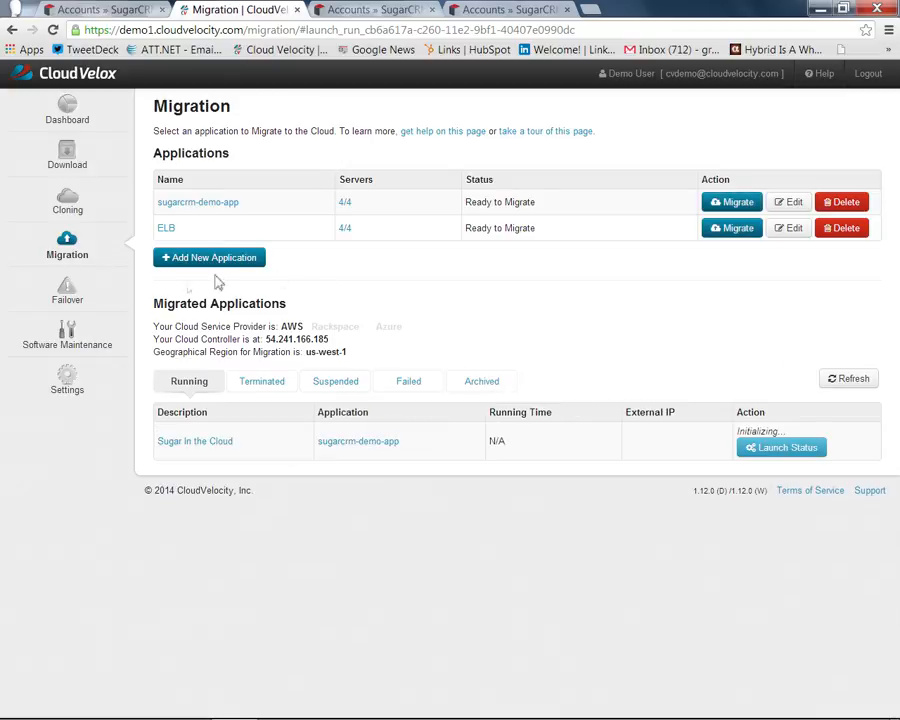
pyautogui.click(82, 289)
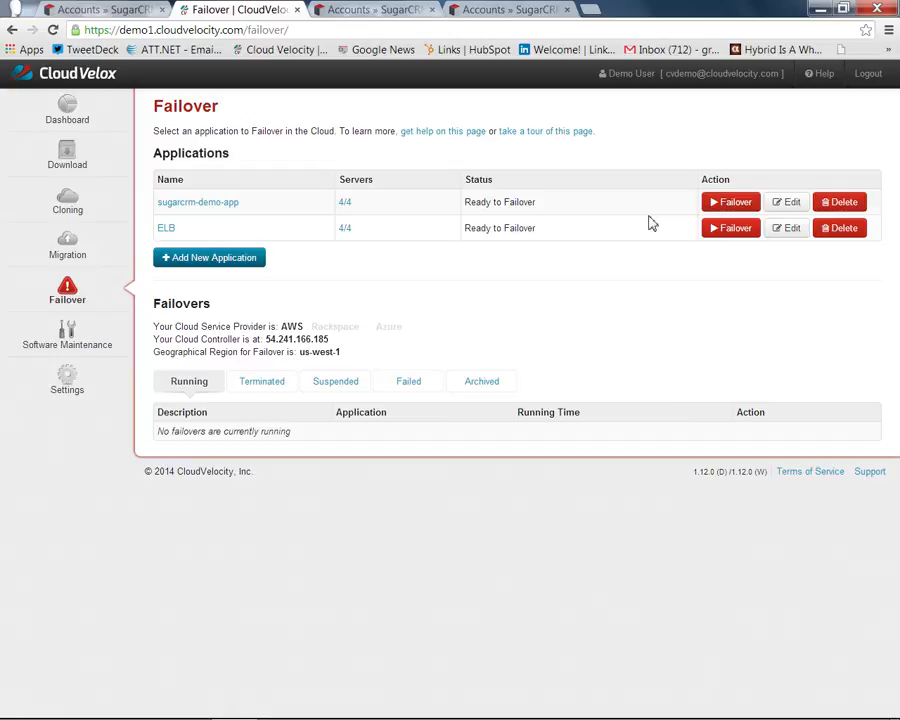
# - Go back to the Cloning page showing the first sandbox and Dev Test Sandbox #2 running
pyautogui.click(86, 208)
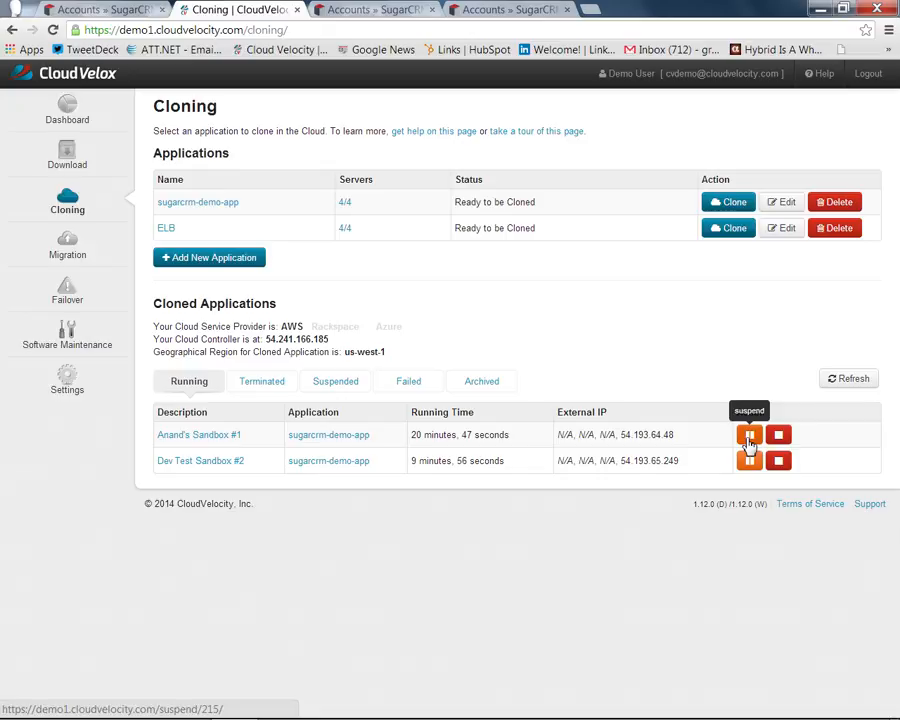
# - Suspend the first sandbox clone and terminate Dev Test Sandbox #2, confirming the termination
pyautogui.click(749, 438)
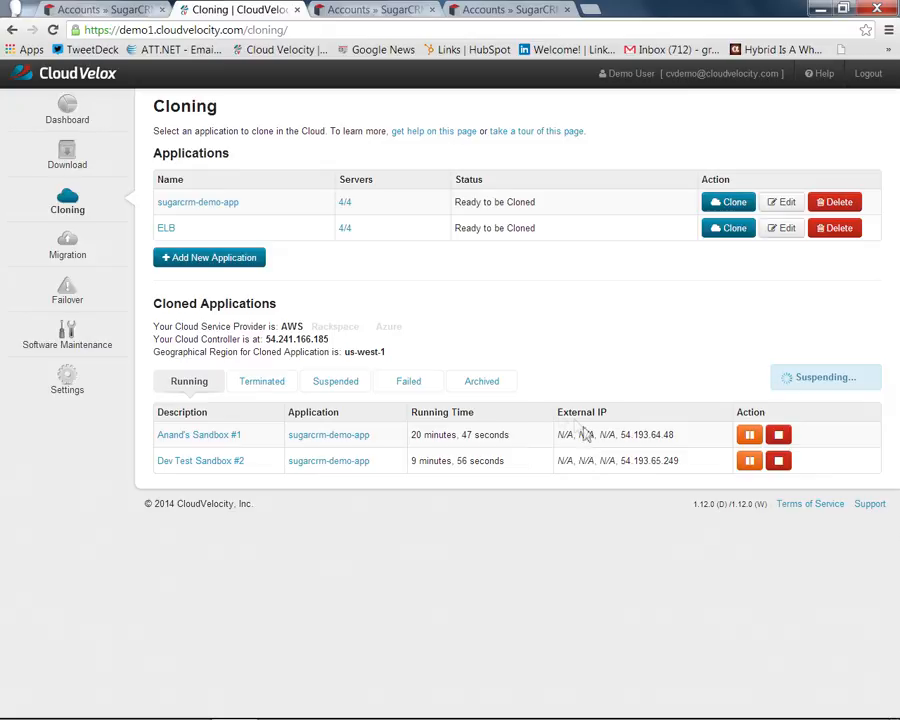
pyautogui.click(778, 463)
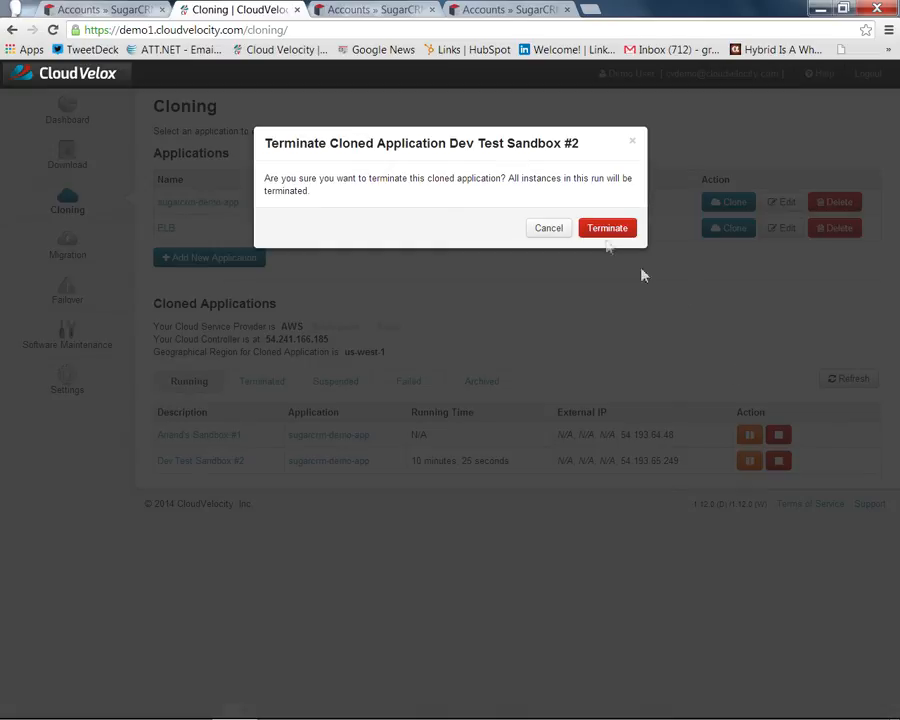
pyautogui.click(600, 231)
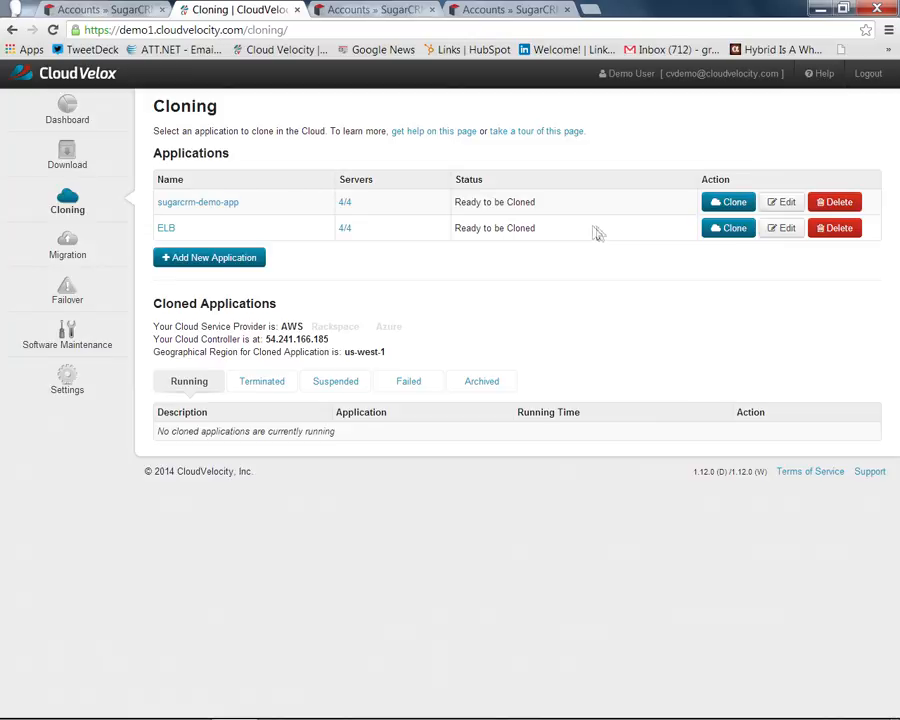
pyautogui.click(236, 205)
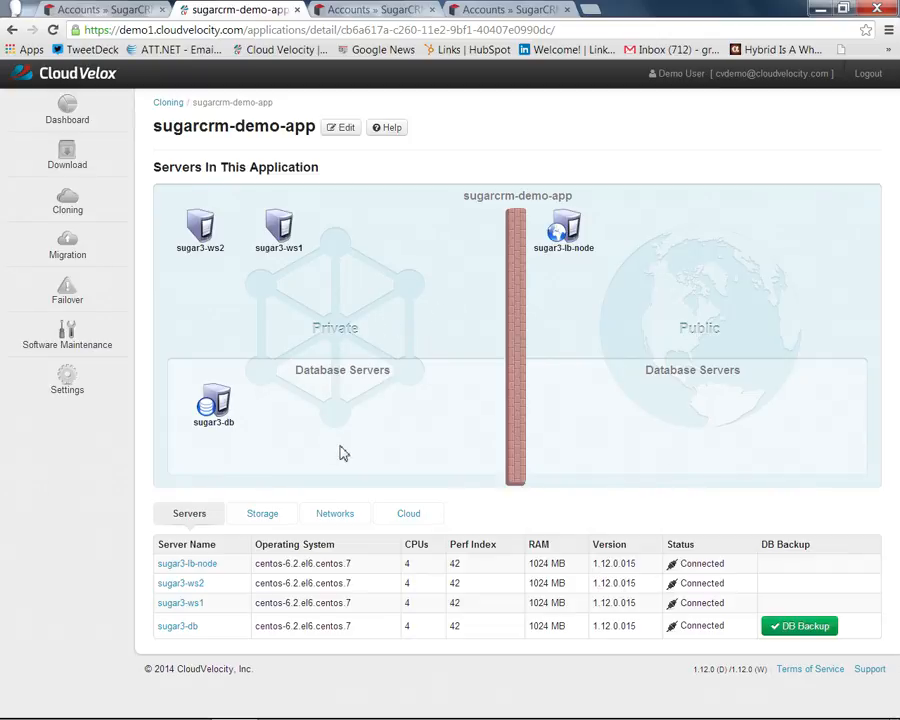
pyautogui.click(72, 200)
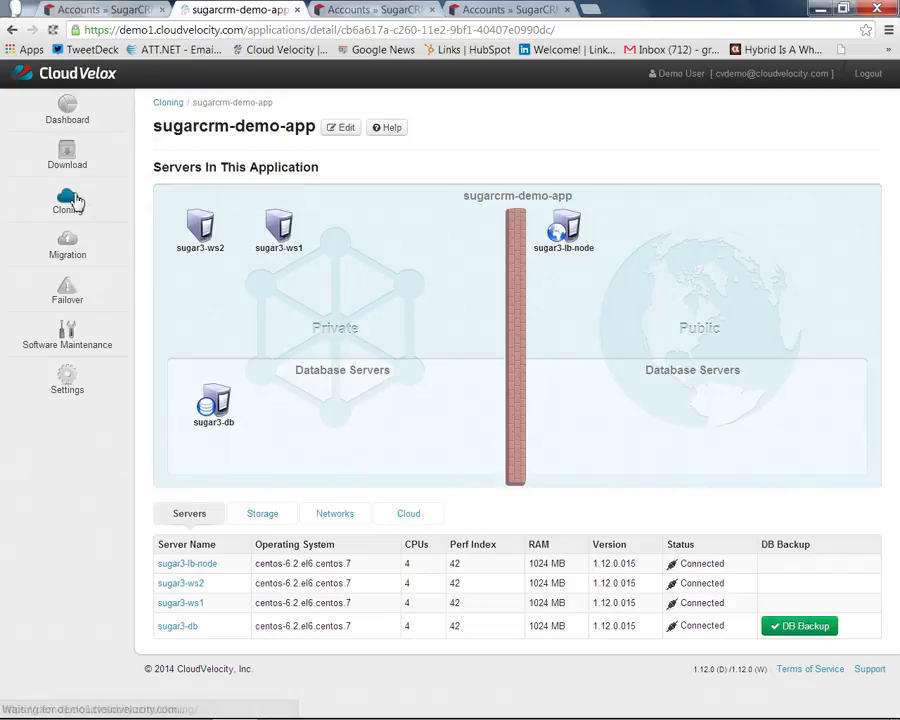